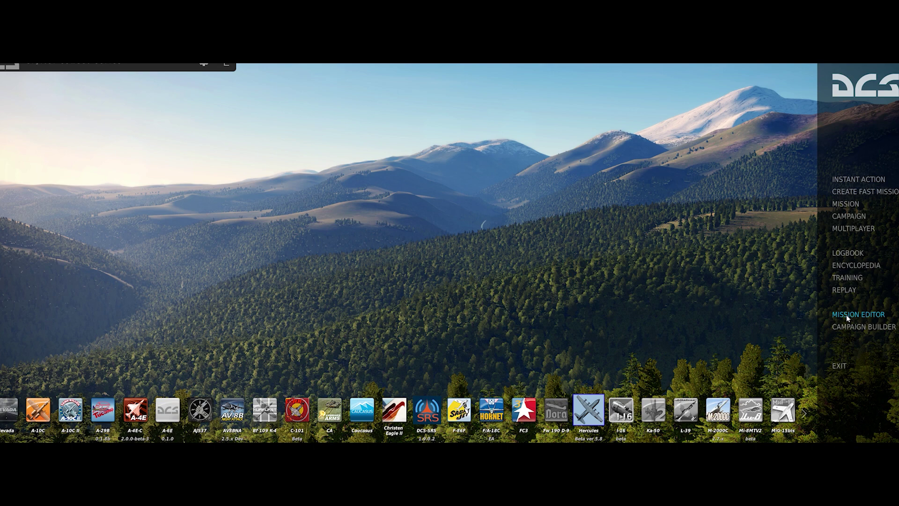
Open the Mission Editor and set the skill of the Su-25T group Aerial-1 at Mozdok to Ace
click(846, 316)
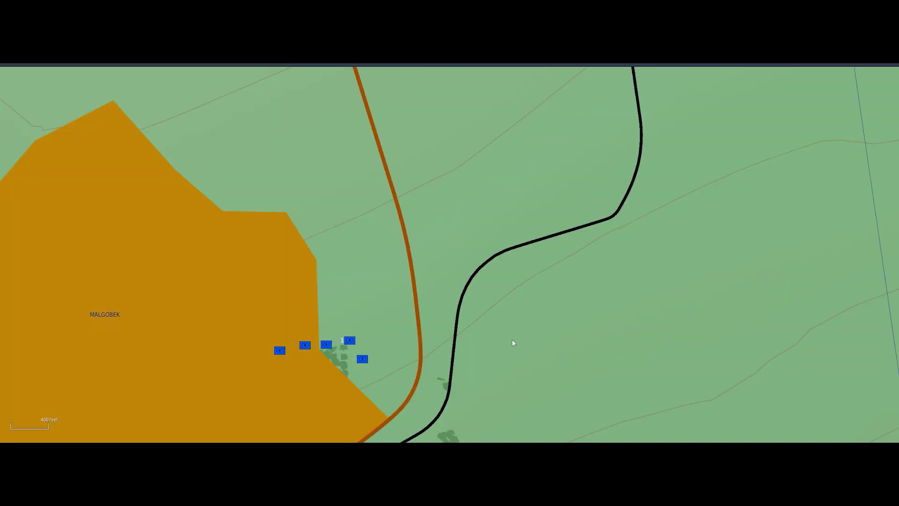
scroll(435, 342, down, 6)
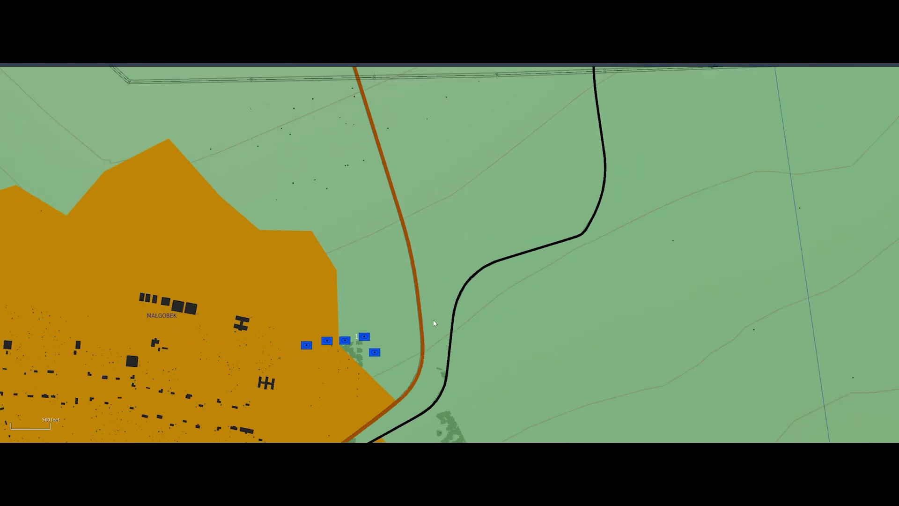
scroll(429, 318, down, 8)
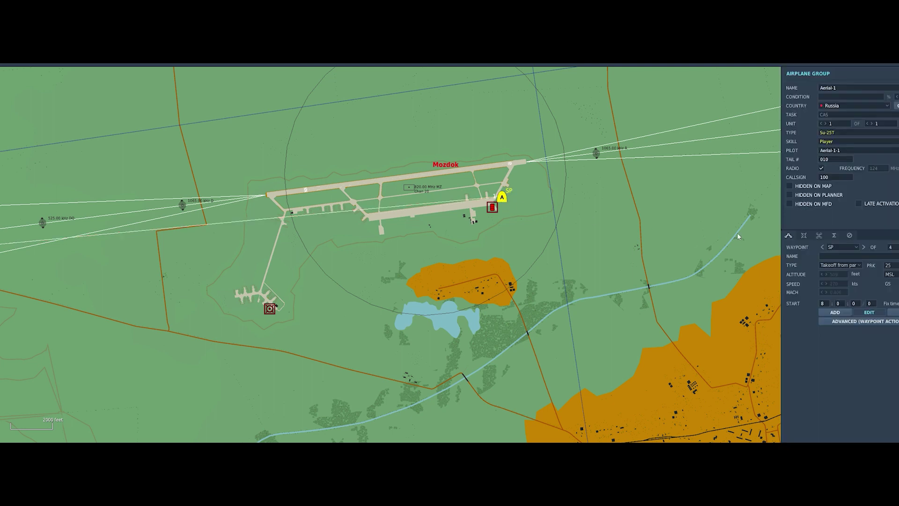
click(826, 145)
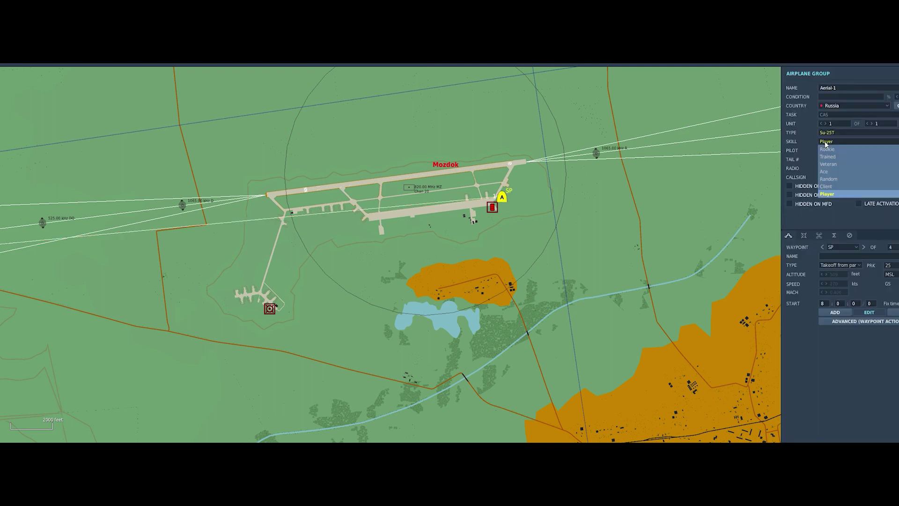
click(825, 176)
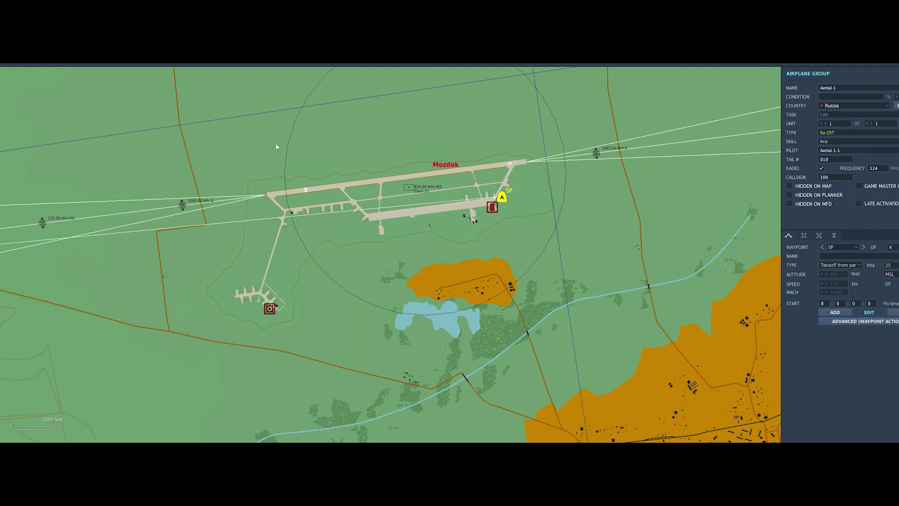
Save the mission as a new file named ME Random Targets V2a.miz in the Miscellaneous folder
right_drag(275, 143, 151, 151)
click(47, 69)
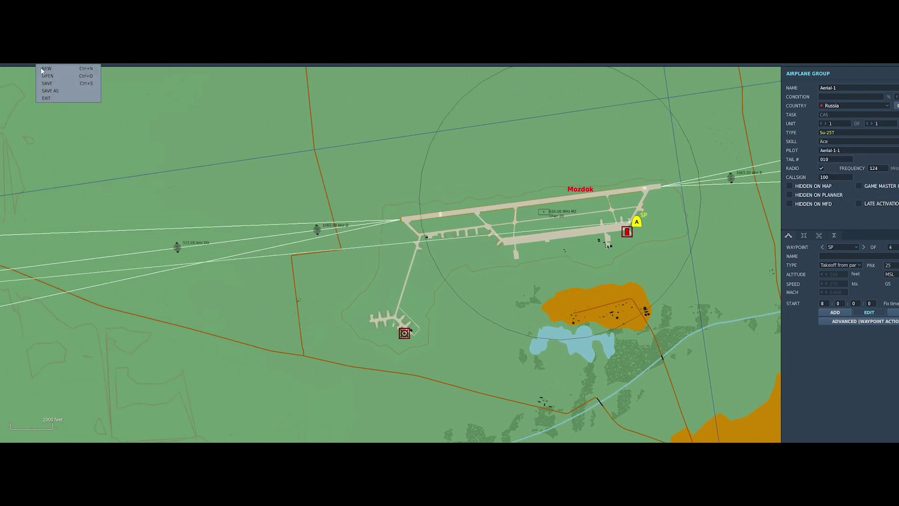
click(45, 91)
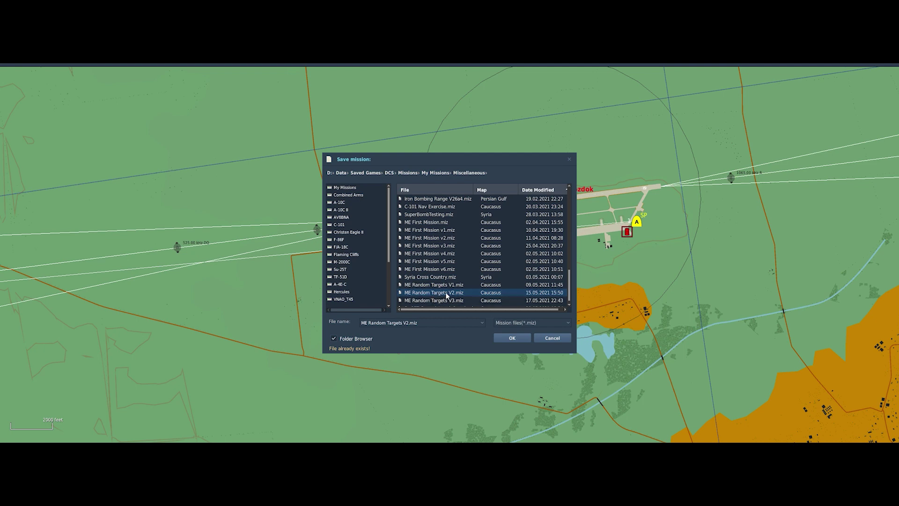
text(a)
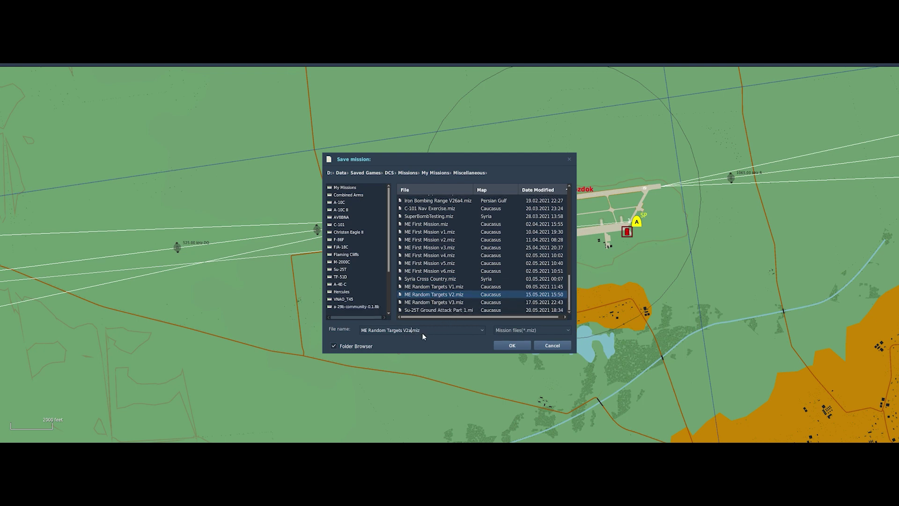
click(507, 347)
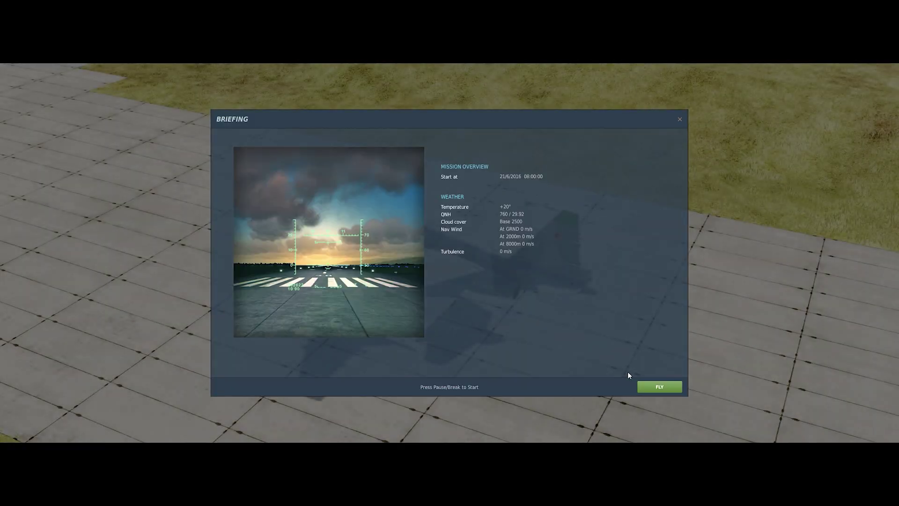
Fly the mission from its briefing and examine the map south of Mozdok for the initialized target
click(654, 389)
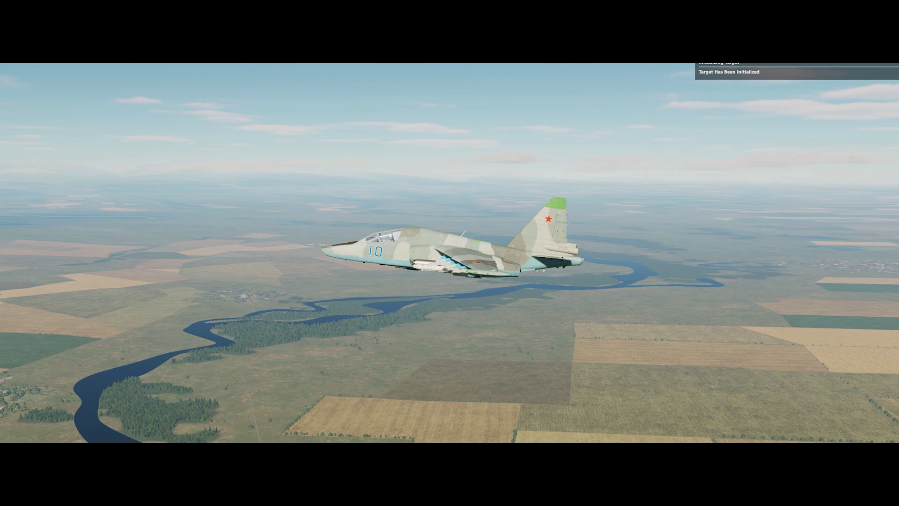
key(F10)
scroll(661, 386, down, 3)
scroll(661, 386, down, 2)
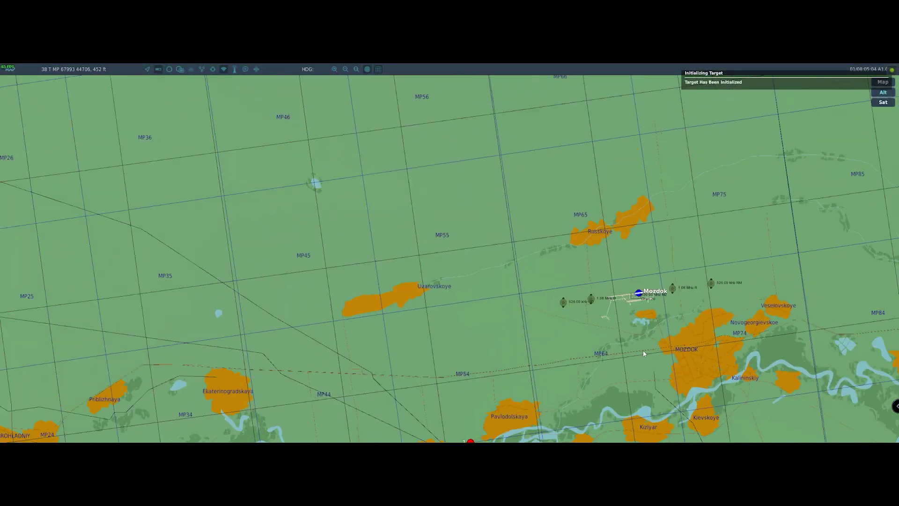
right_drag(662, 374, 612, 316)
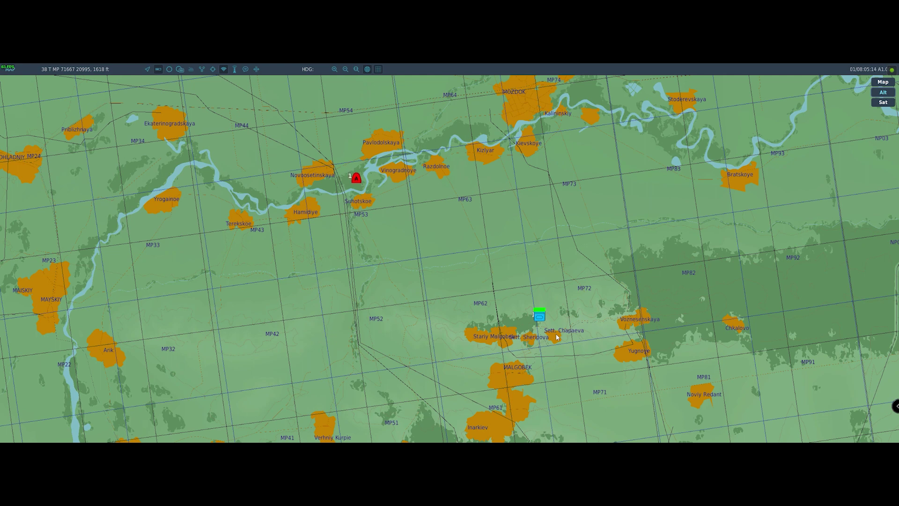
Quit the running mission and fly it again from the debriefing
key(Escape)
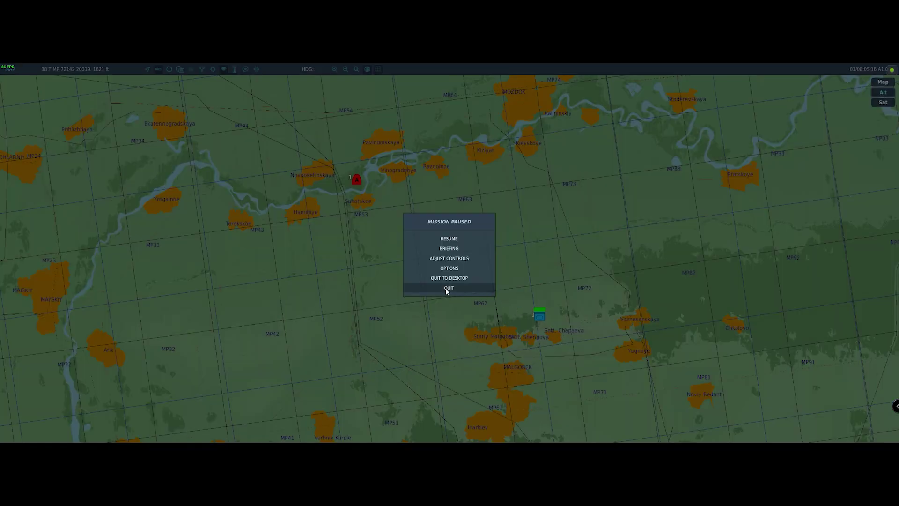
click(445, 288)
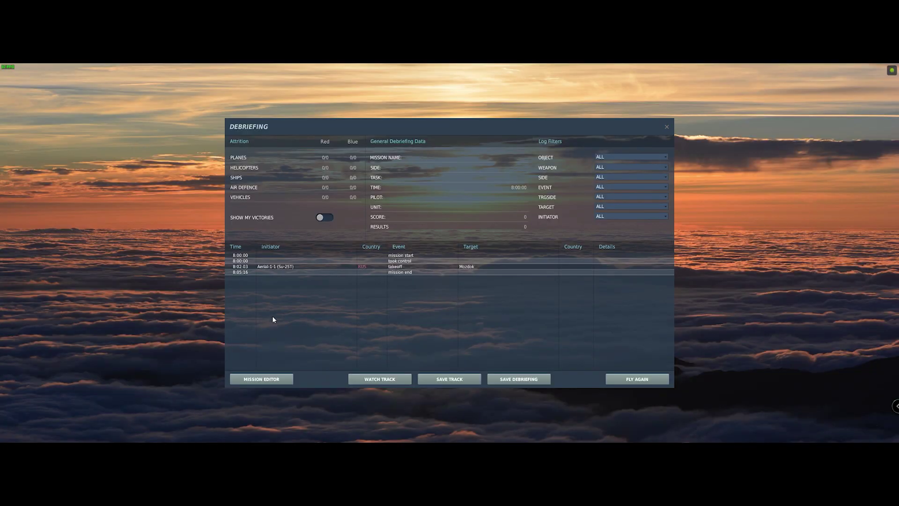
click(638, 380)
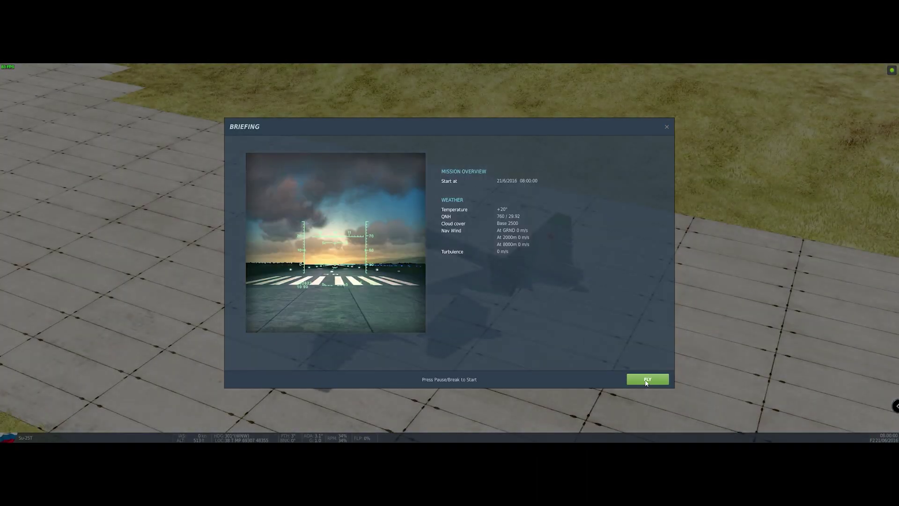
click(646, 381)
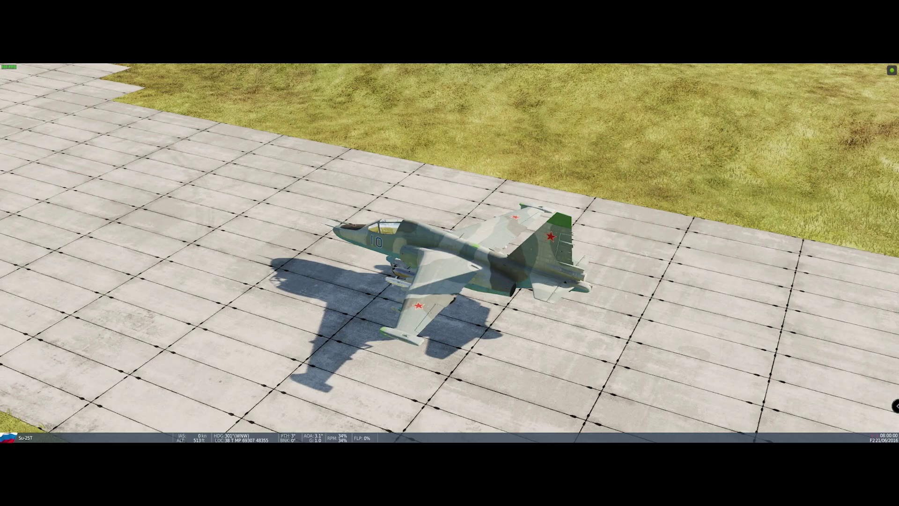
Follow the Su-25T on the map and examine the area from Mozdok south to Malgobek for the activated target
key(F10)
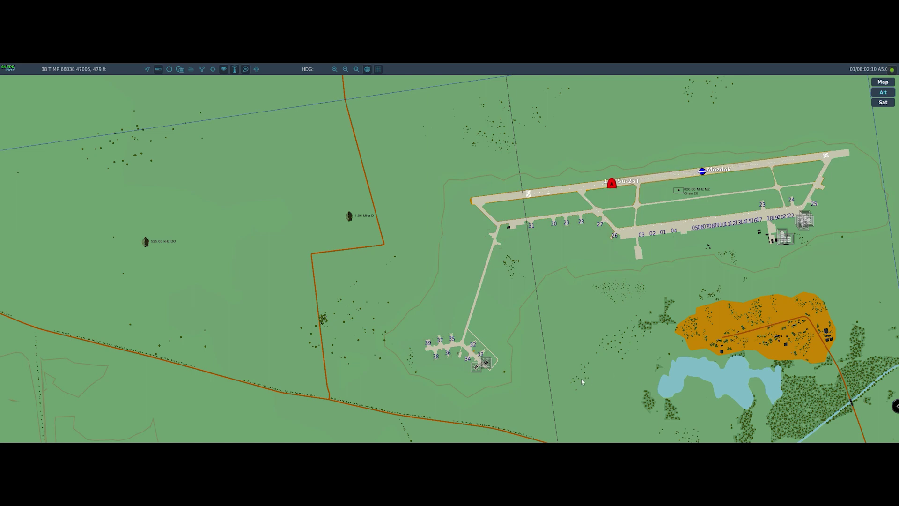
scroll(582, 377, down, 2)
drag(557, 400, 622, 228)
scroll(621, 213, down, 1)
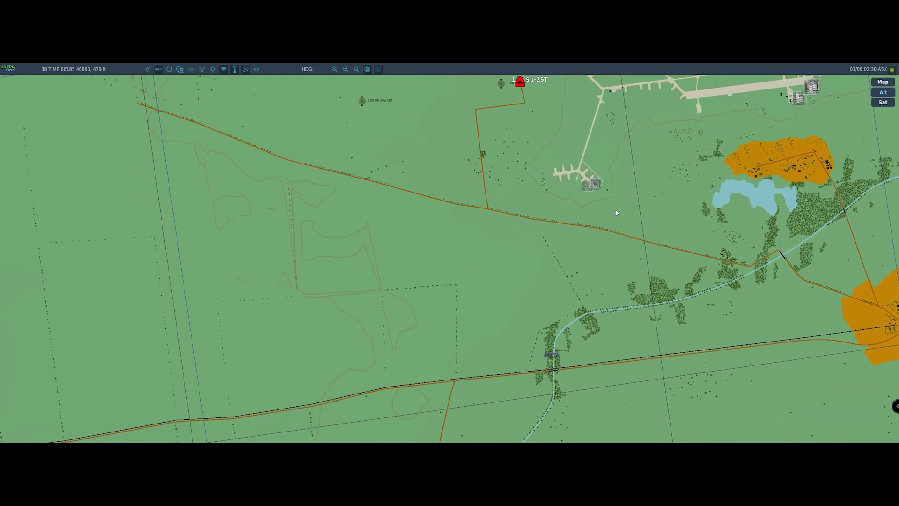
scroll(618, 214, down, 1)
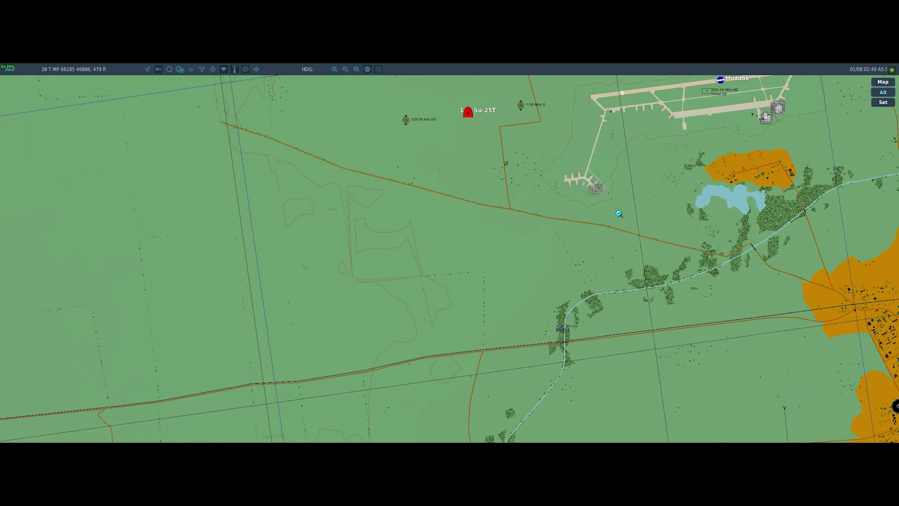
scroll(619, 214, down, 1)
scroll(619, 214, down, 1)
scroll(619, 213, down, 1)
scroll(608, 262, down, 1)
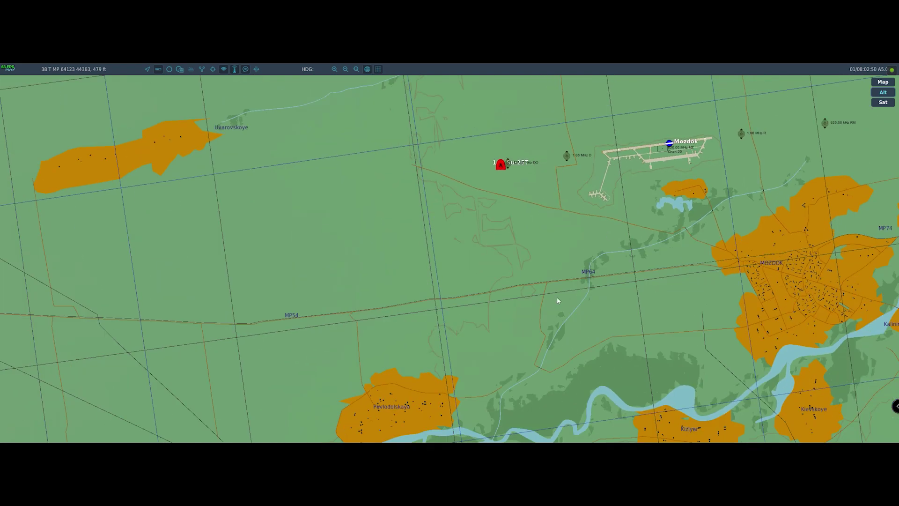
drag(557, 296, 597, 241)
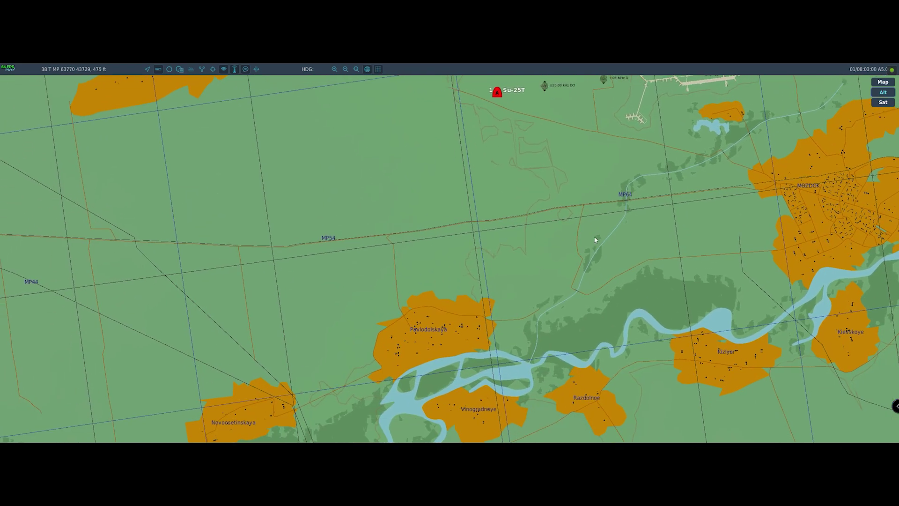
scroll(598, 241, down, 2)
scroll(598, 241, down, 2)
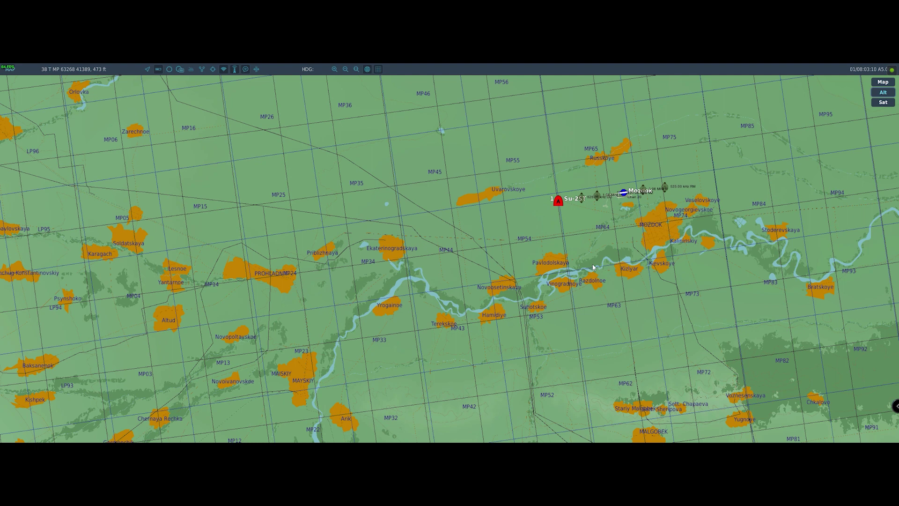
drag(613, 319, 553, 291)
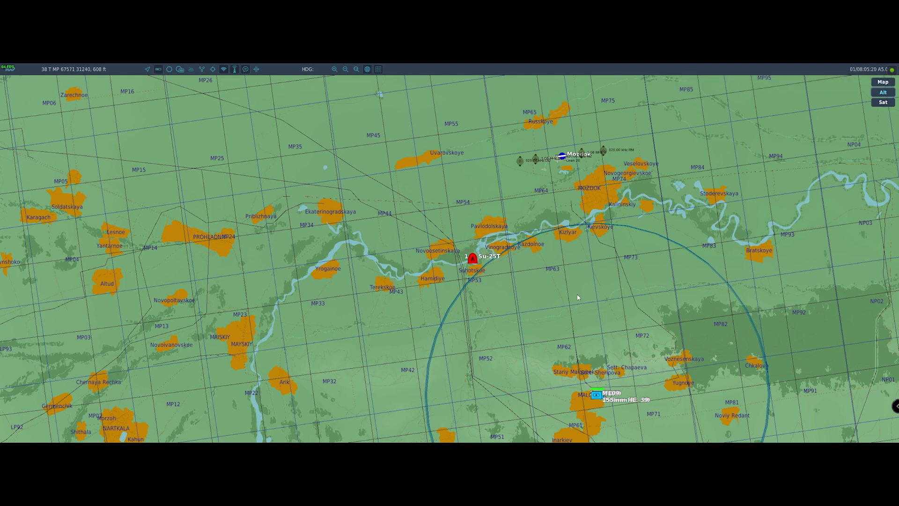
End this test run and restart the same mission for another flight
key(Escape)
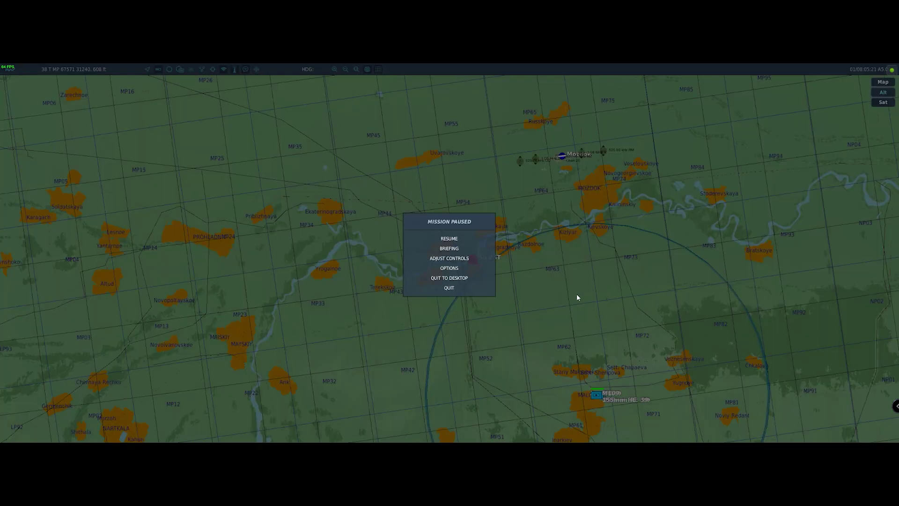
click(452, 288)
click(636, 379)
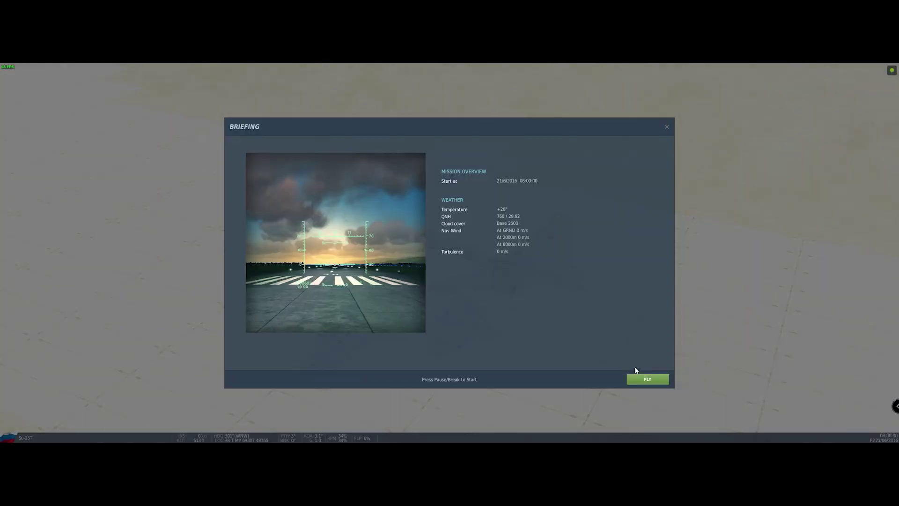
click(644, 377)
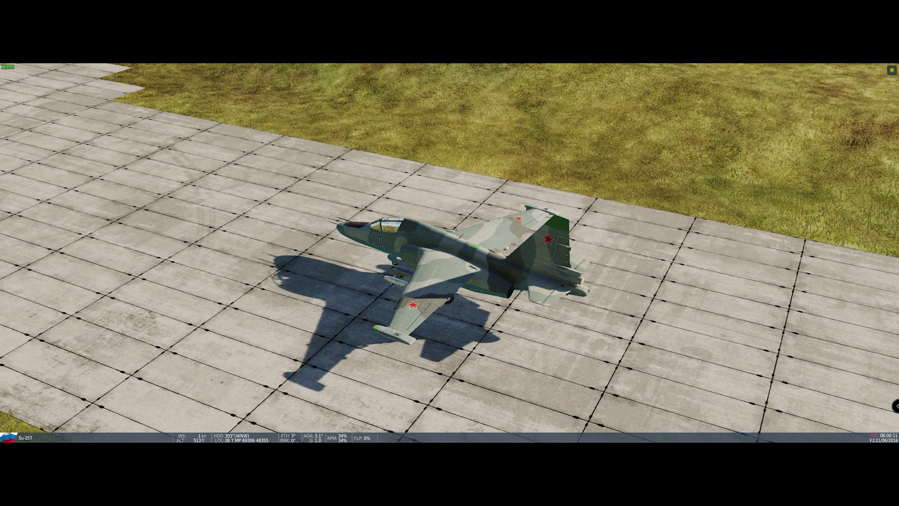
Track the Su-25T on the map, check where the target spawns south of Mozdok, and quit the mission
key(F10)
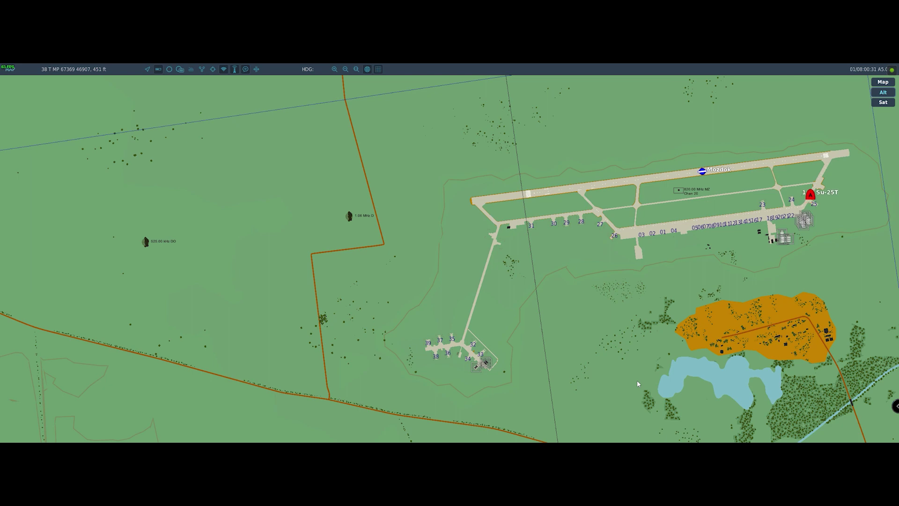
scroll(637, 388, down, 8)
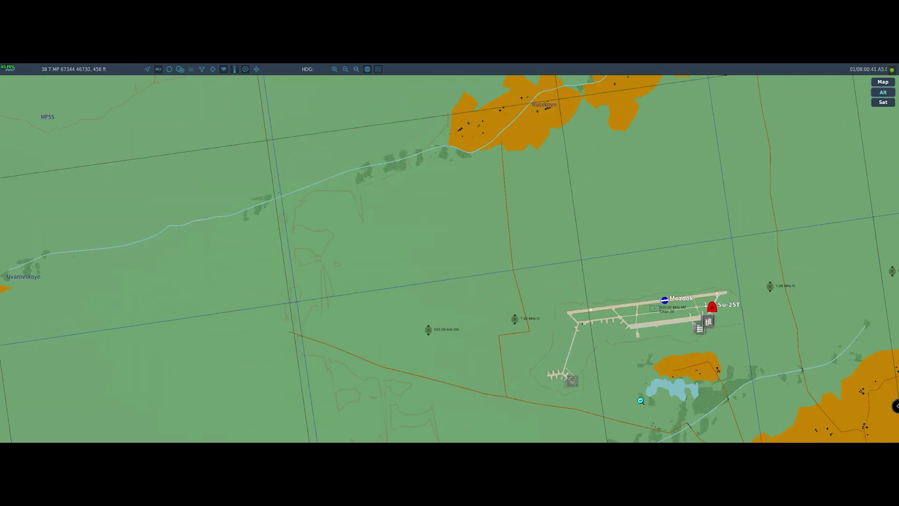
right_drag(657, 392, 548, 145)
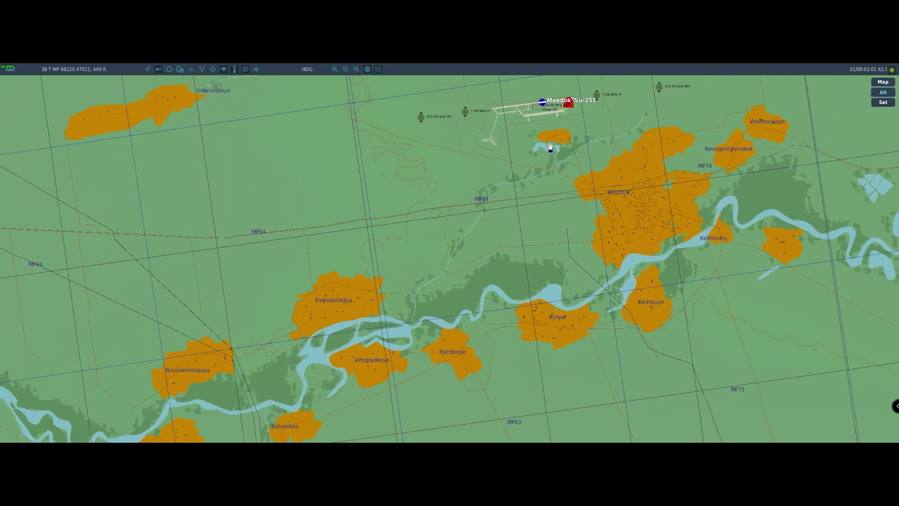
scroll(548, 145, down, 2)
right_drag(572, 237, 568, 173)
scroll(567, 173, down, 2)
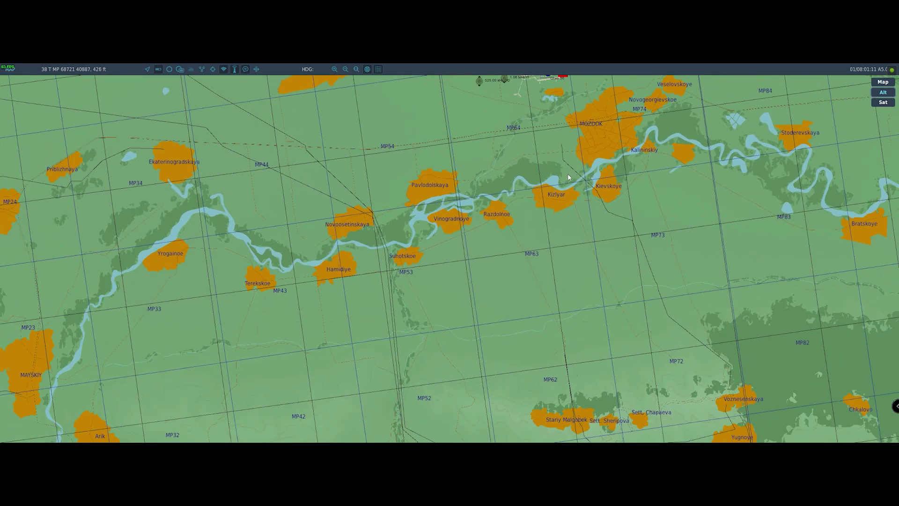
right_drag(578, 229, 577, 253)
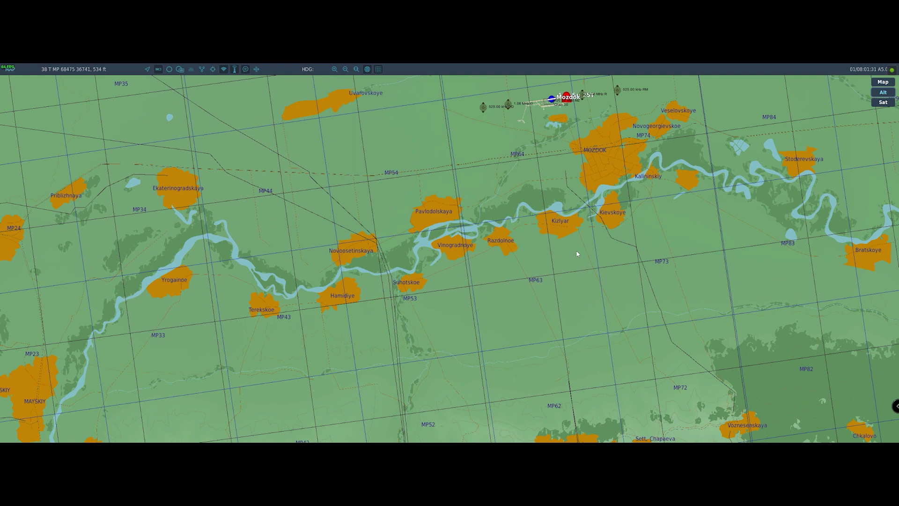
scroll(577, 253, down, 2)
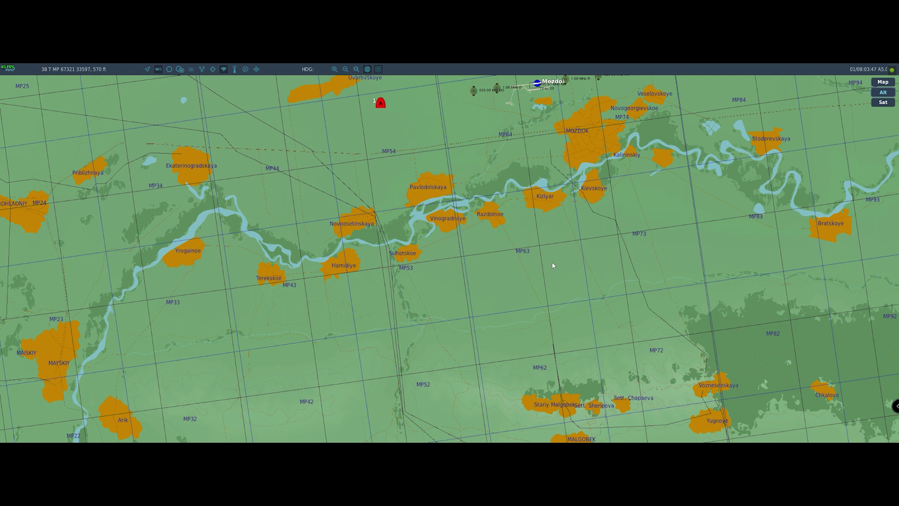
drag(552, 289, 543, 263)
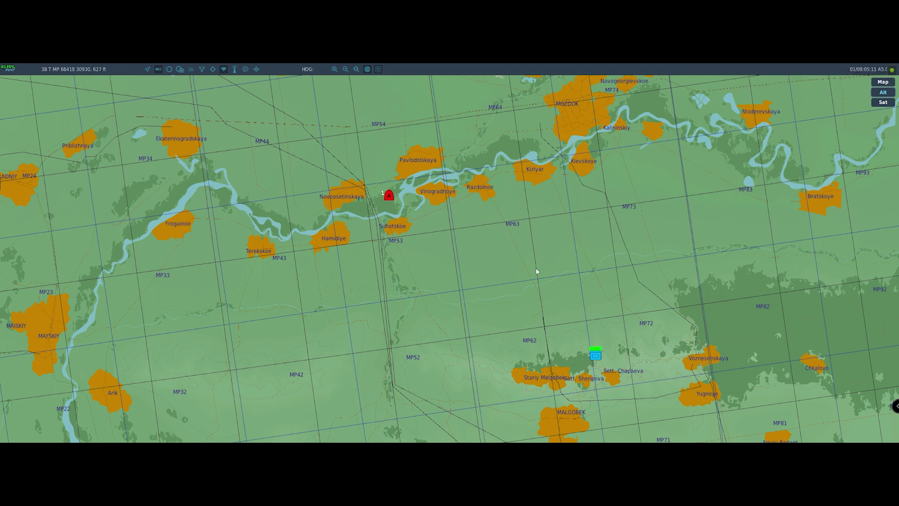
key(Escape)
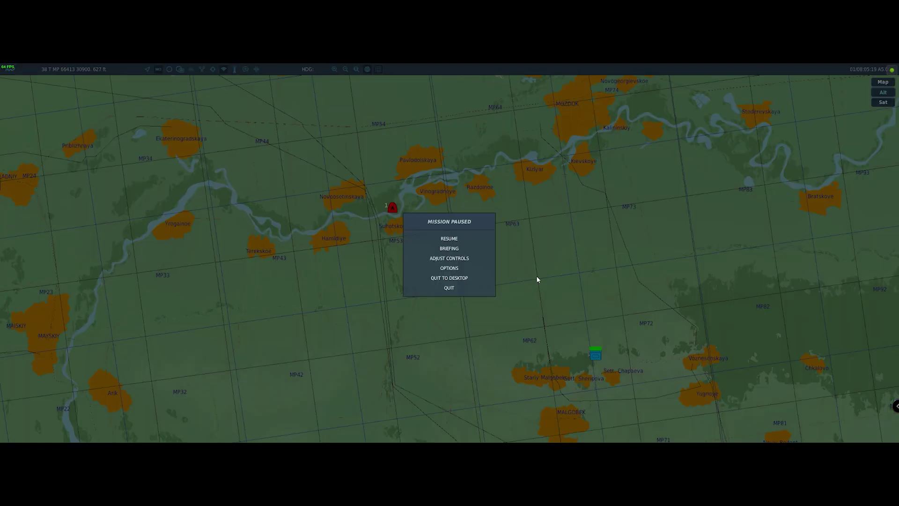
click(450, 288)
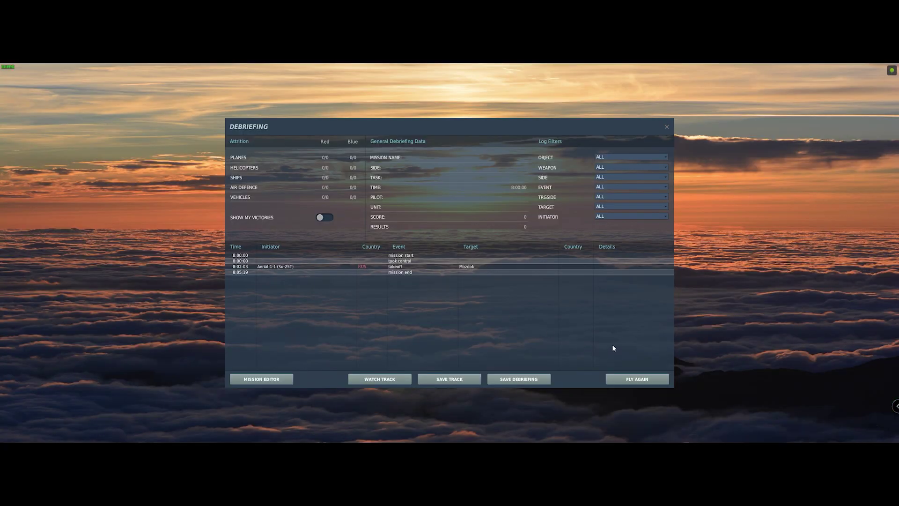
Fly the mission again, check on the map which target group is activated, and quit to the mission editor
click(622, 380)
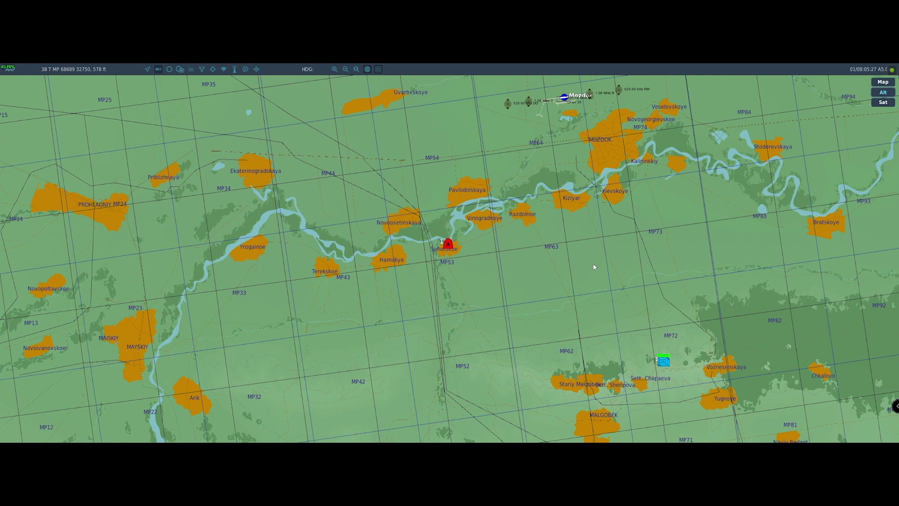
key(Escape)
click(440, 288)
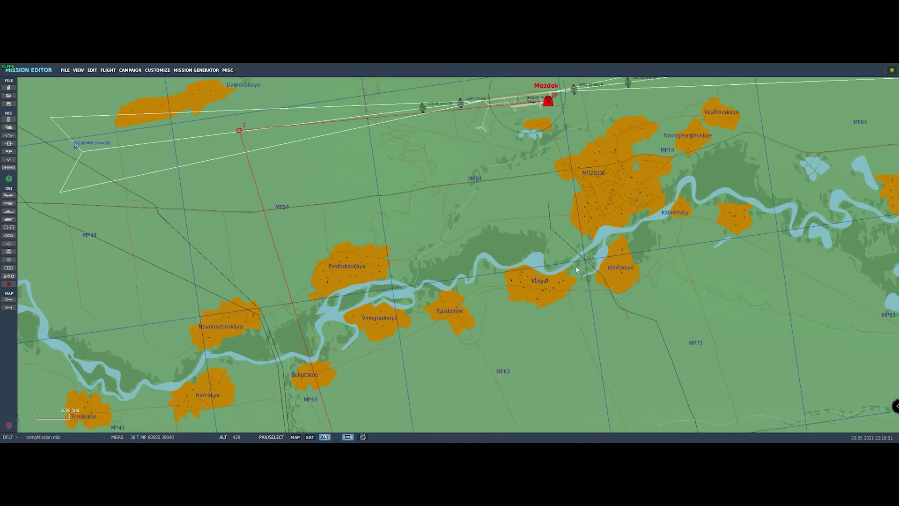
Inspect the five late-activated target groups around Malgobek and Sett. Chapaeva one after another
scroll(569, 249, down, 4)
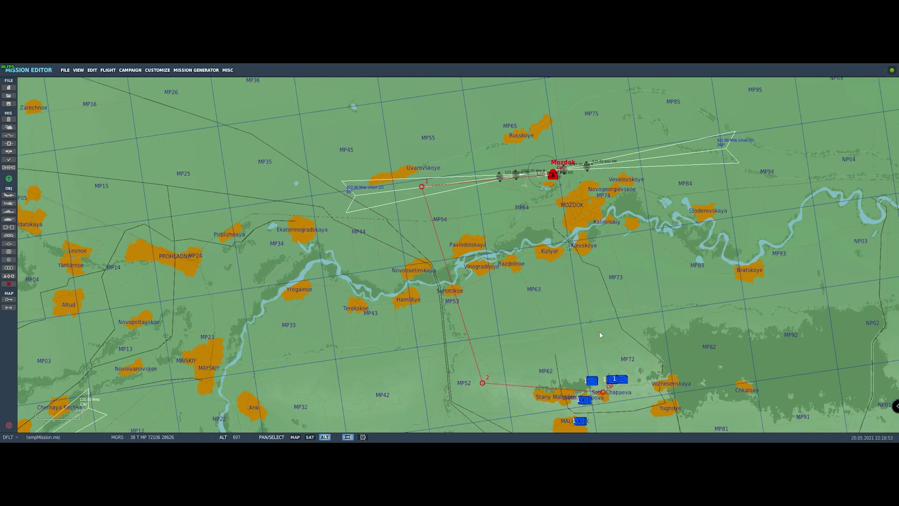
drag(599, 335, 514, 214)
scroll(514, 215, up, 3)
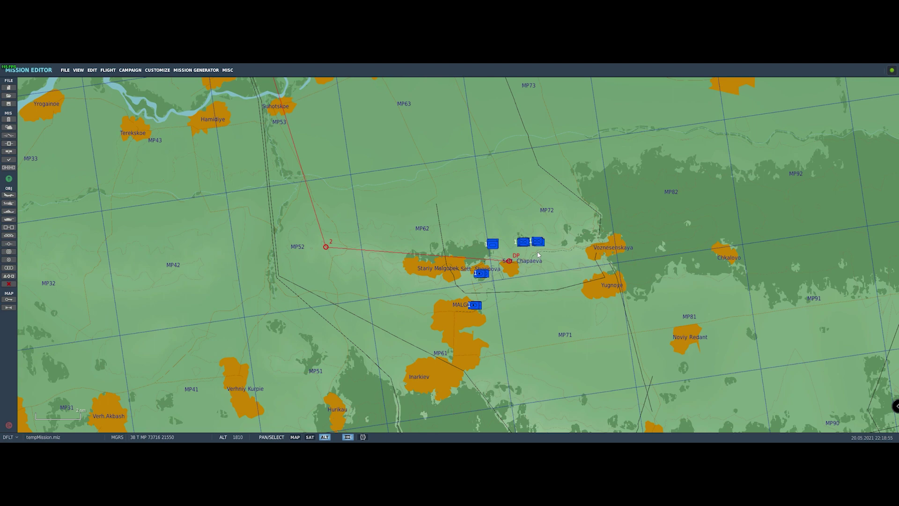
click(539, 241)
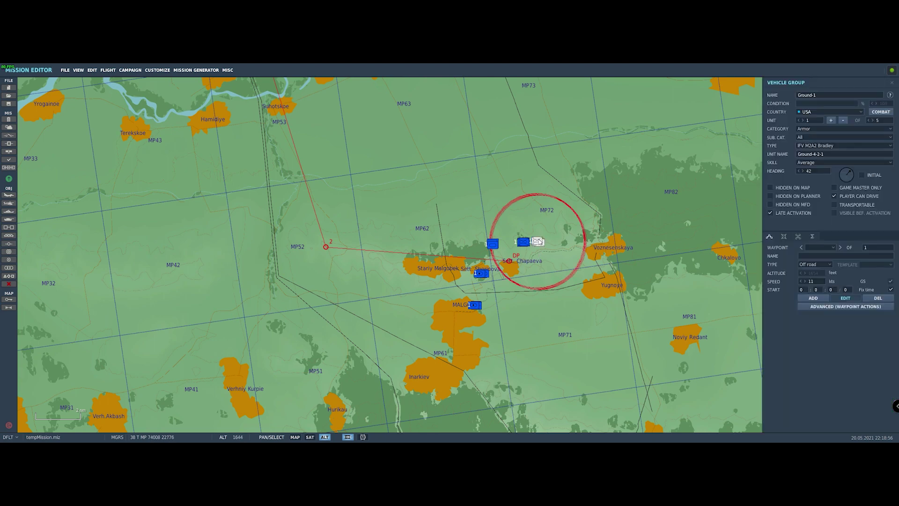
click(480, 274)
click(475, 306)
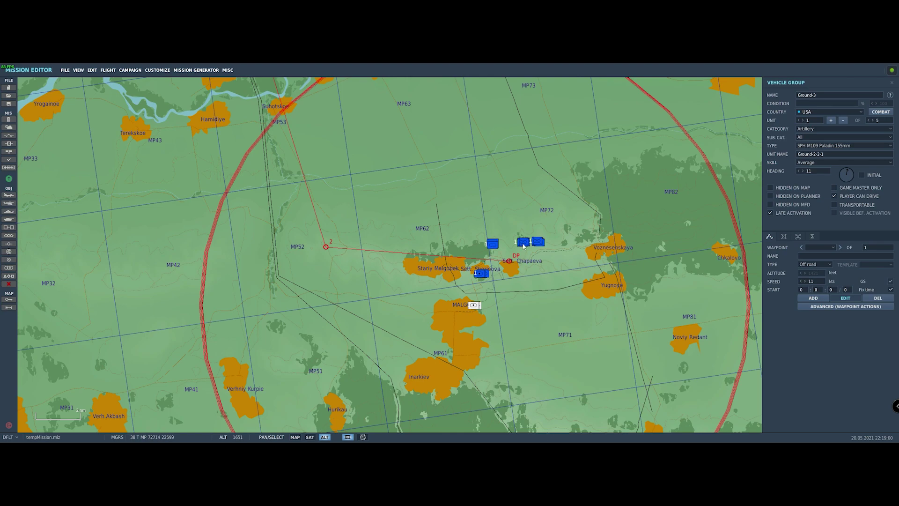
click(523, 243)
click(495, 244)
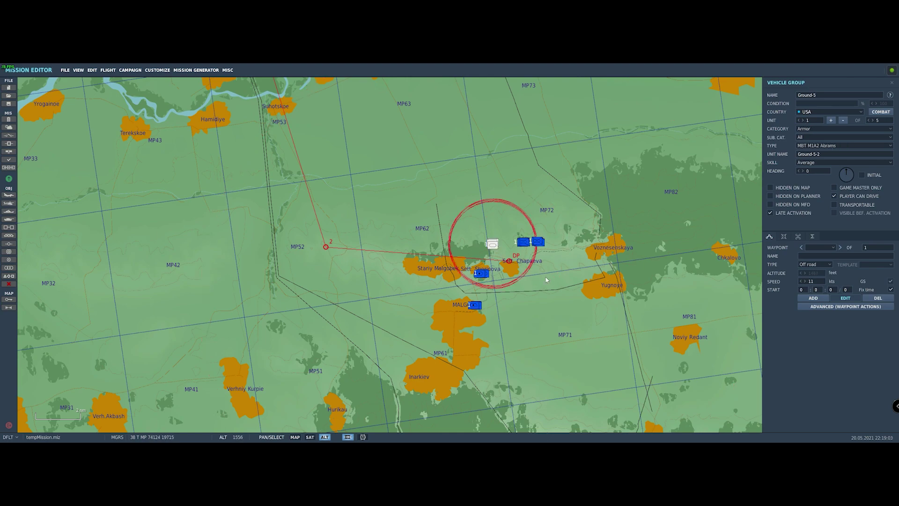
Place a circular trigger zone named Smoke Mark 1 just south of the easternmost target group, with a 100 ft radius and red colour
scroll(539, 246, up, 10)
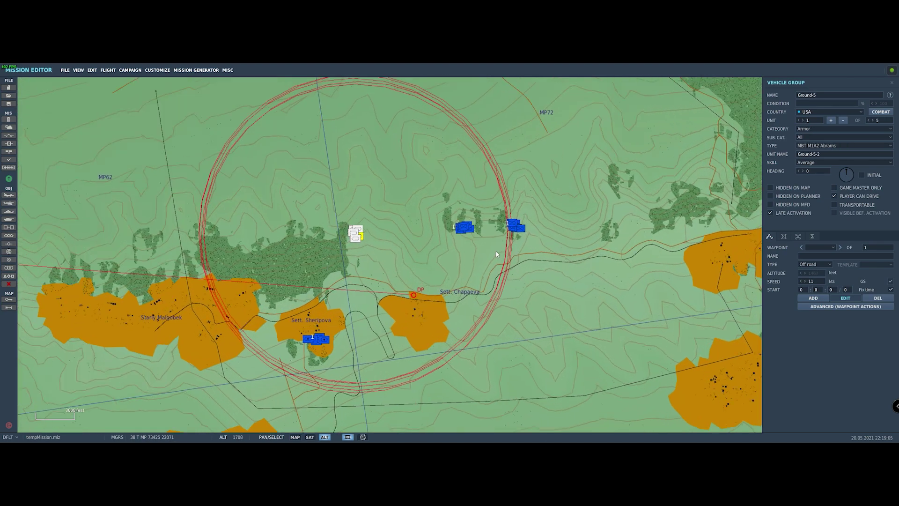
scroll(515, 233, up, 1)
drag(218, 225, 237, 250)
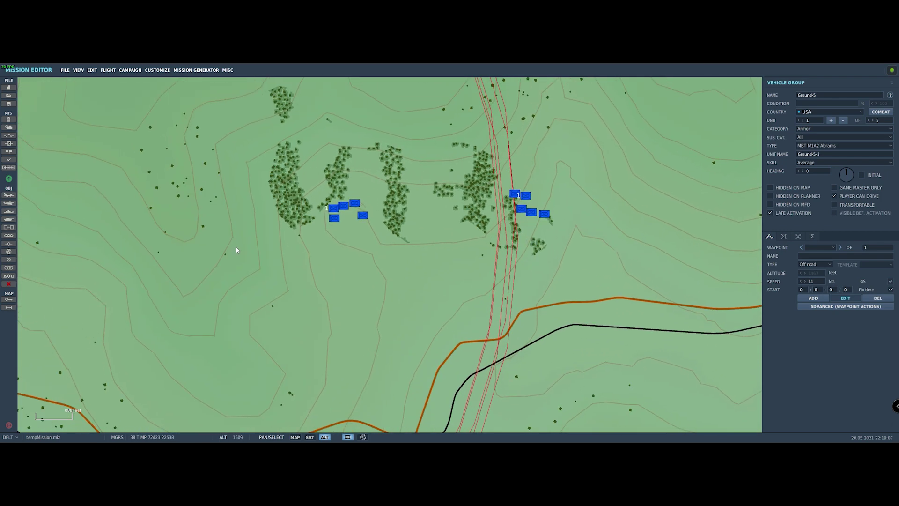
click(8, 259)
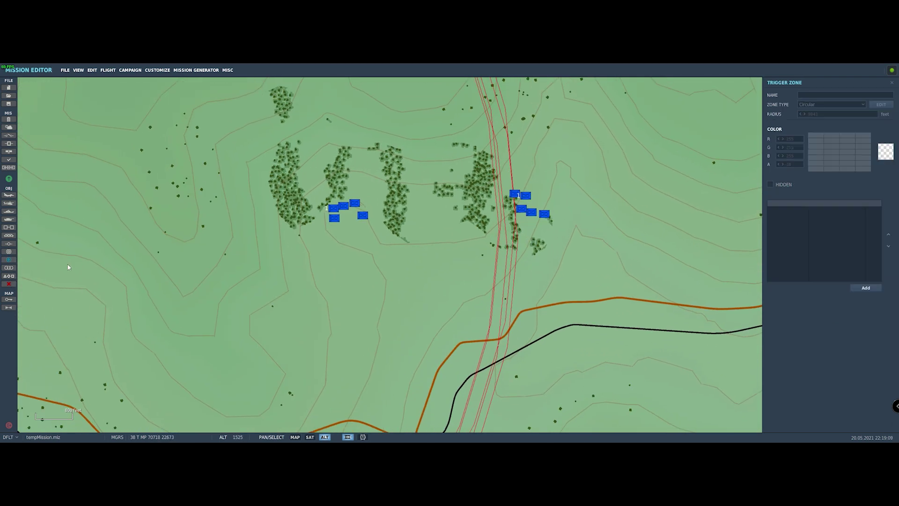
click(528, 234)
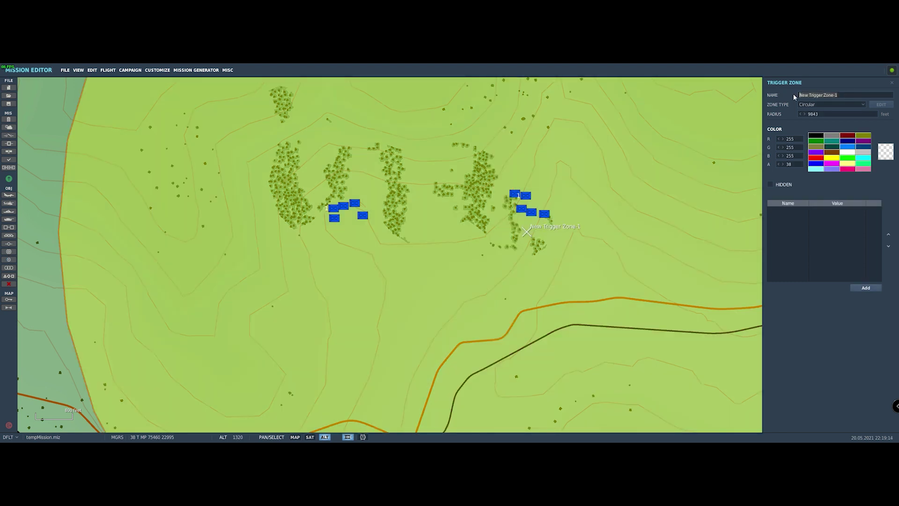
text(Sm)
text(oke Mark 1)
text(100)
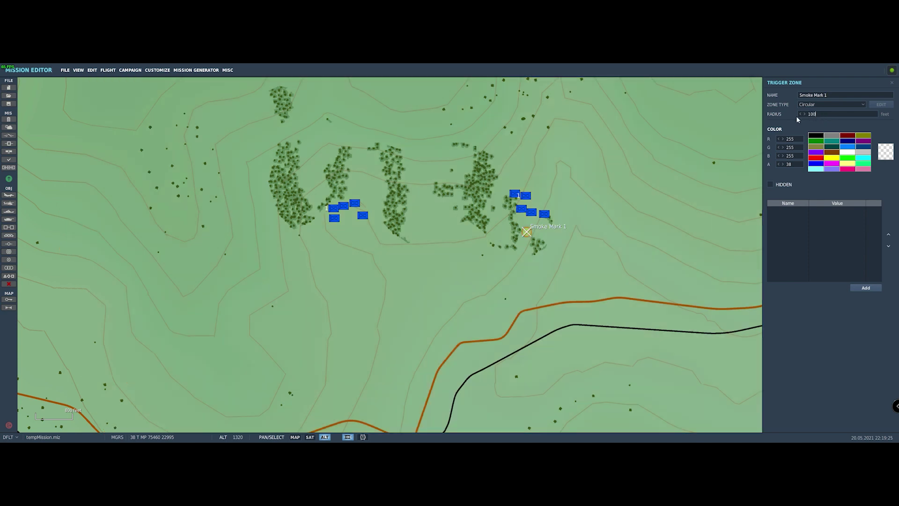
click(817, 158)
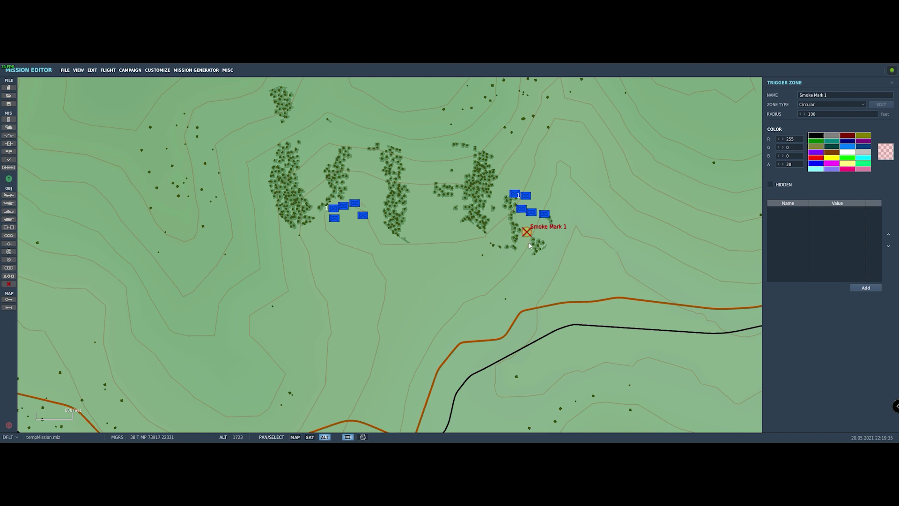
Place another red 100 ft trigger zone just south of the target group at Sett. Sheripova and name it Smoke Mark 2
scroll(439, 286, down, 5)
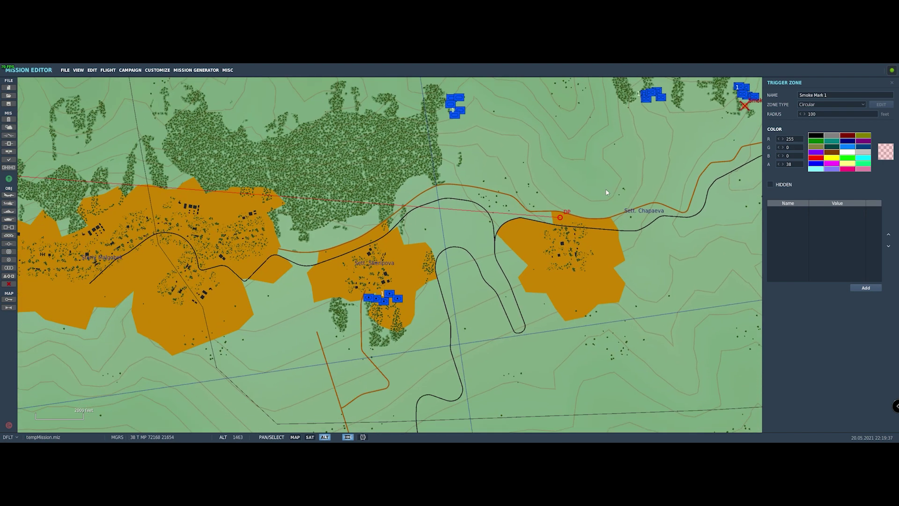
scroll(484, 235, up, 4)
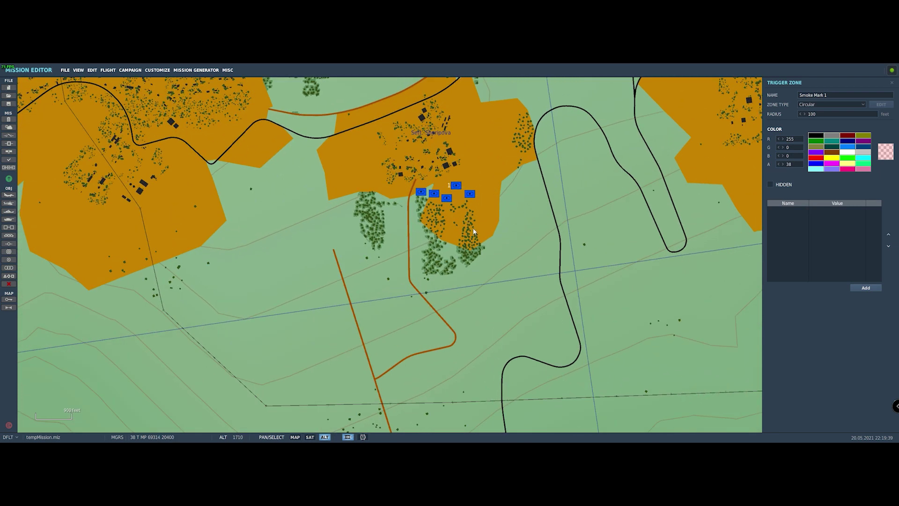
scroll(484, 234, up, 3)
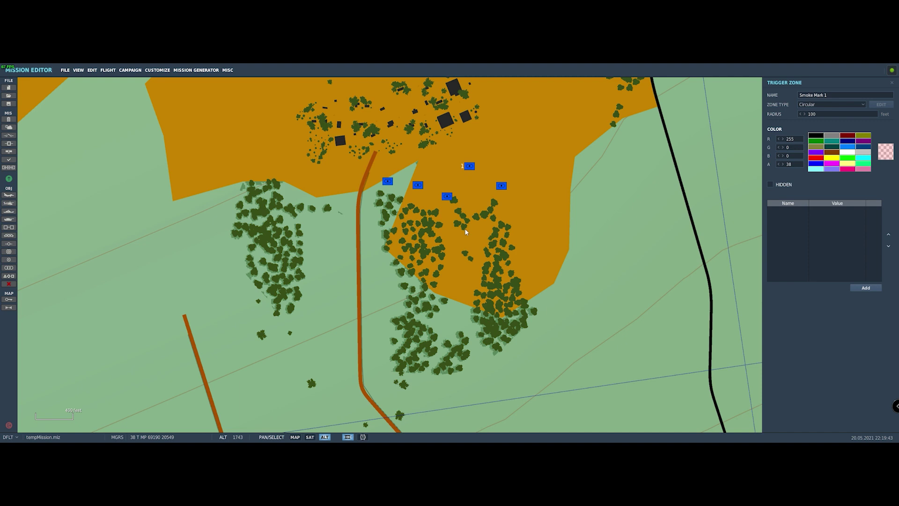
click(465, 229)
key(Return)
Add a trigger zone named Smoke Mark 3 beside the target group at Malgobek's northeastern edge
scroll(594, 212, down, 6)
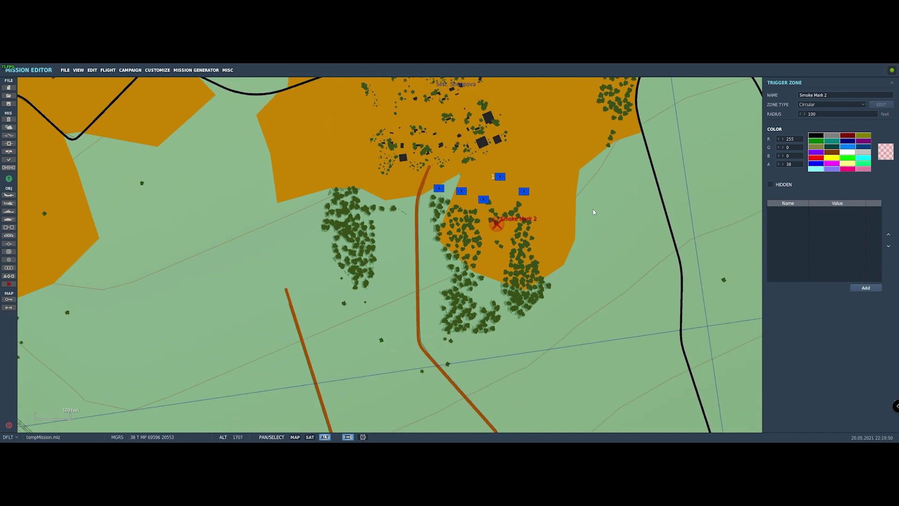
scroll(536, 225, up, 5)
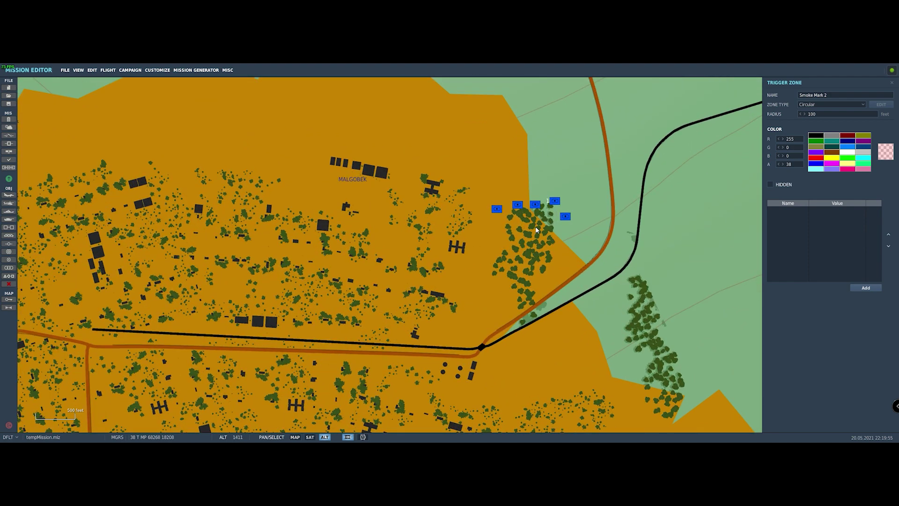
click(536, 227)
Add a trigger zone named Smoke Mark 4 just south of the target group west of Smoke Mark 1
scroll(679, 192, down, 5)
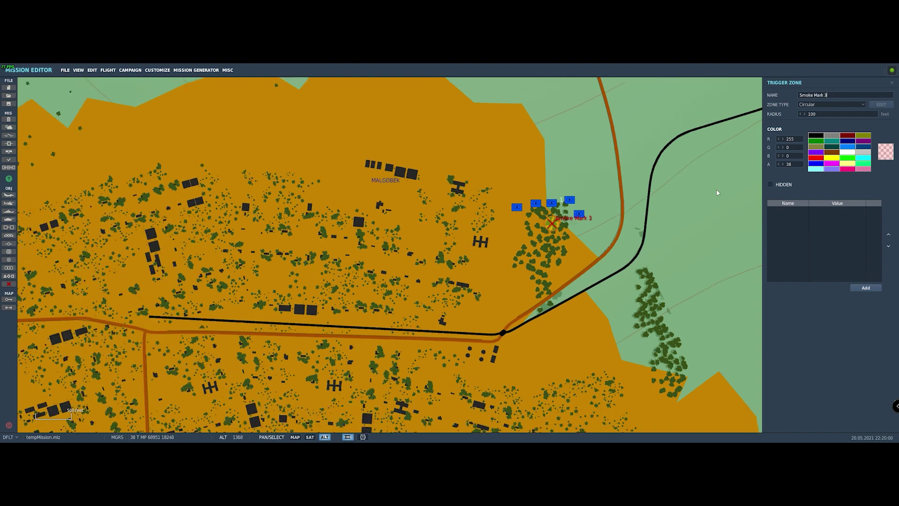
scroll(684, 188, down, 2)
drag(684, 188, 524, 215)
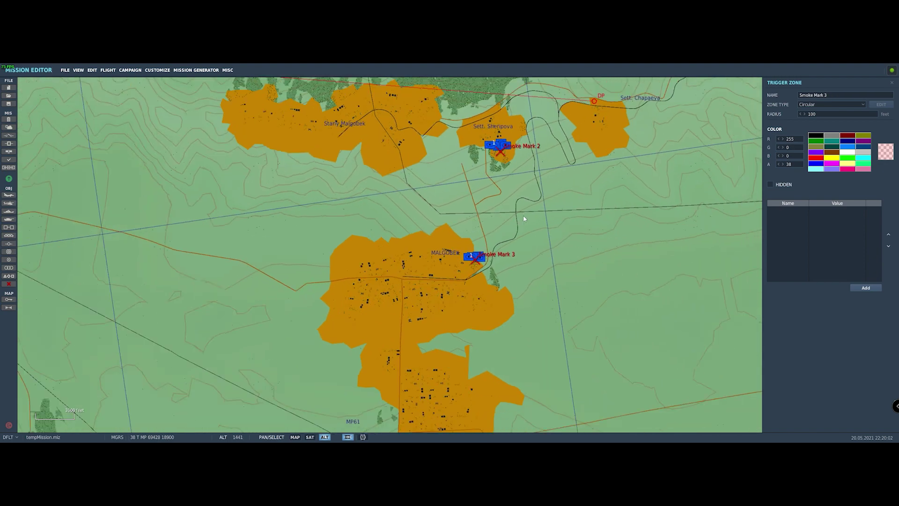
scroll(546, 192, up, 6)
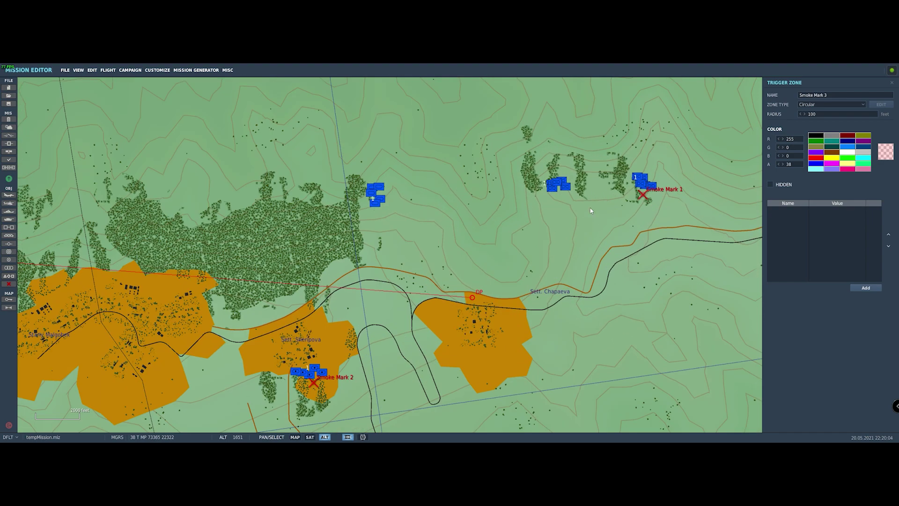
scroll(552, 188, up, 3)
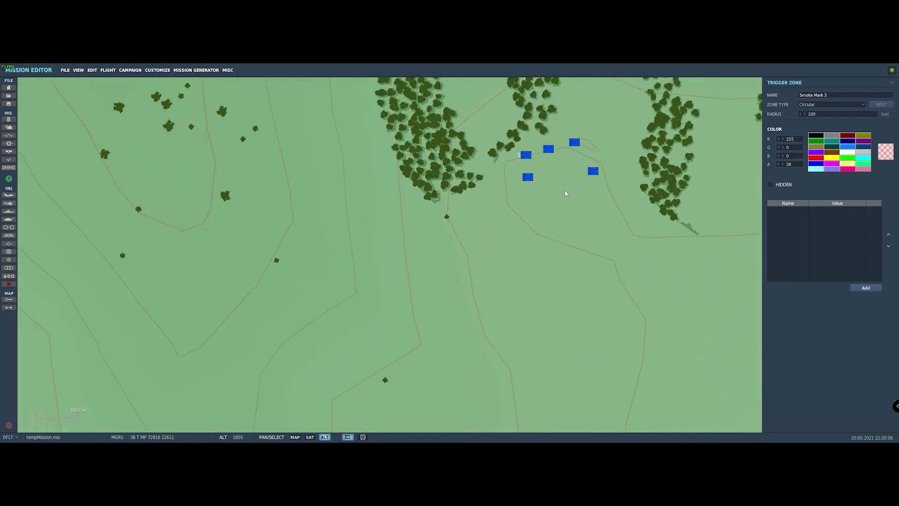
click(557, 194)
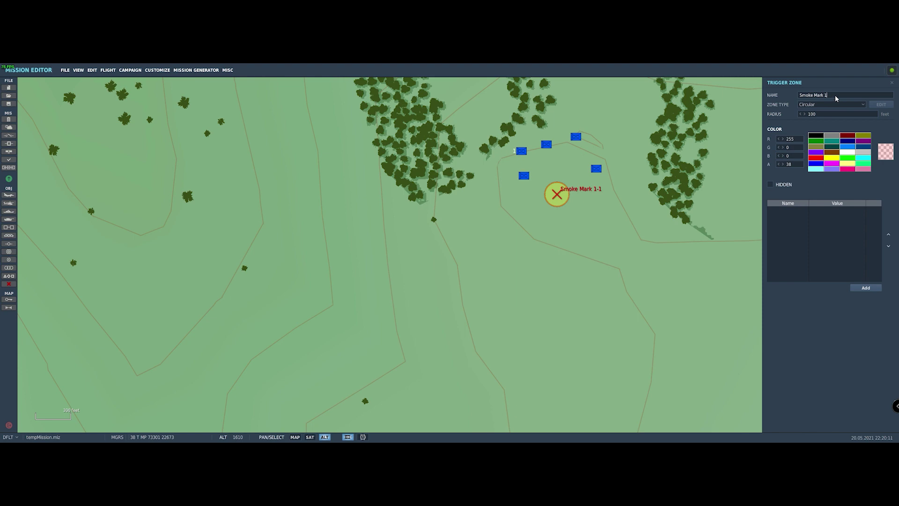
Add a trigger zone named Smoke Mark 5 just south of the Abrams group at the forest's eastern edge
scroll(619, 231, down, 6)
scroll(534, 220, up, 6)
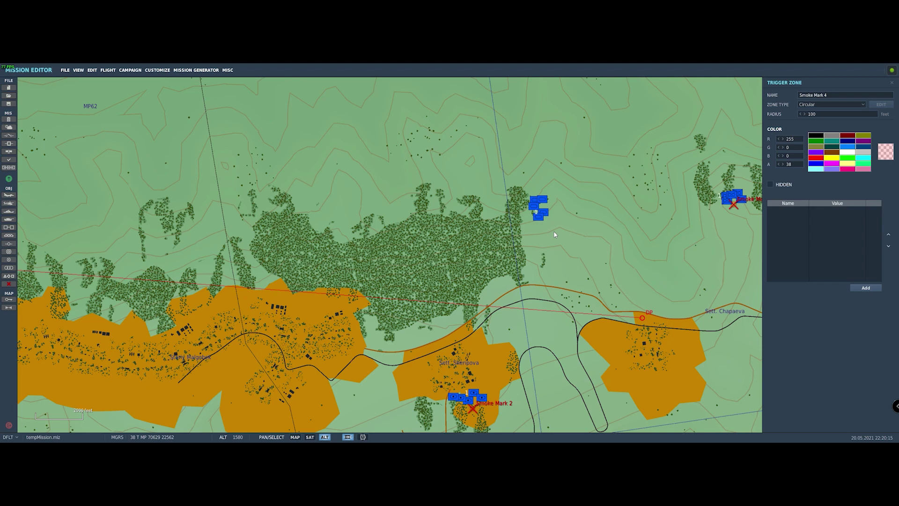
scroll(522, 221, up, 2)
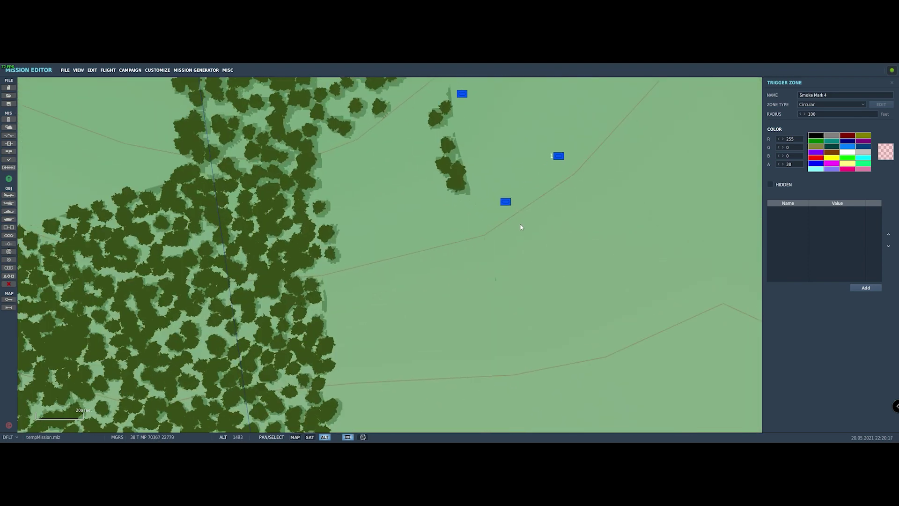
click(483, 237)
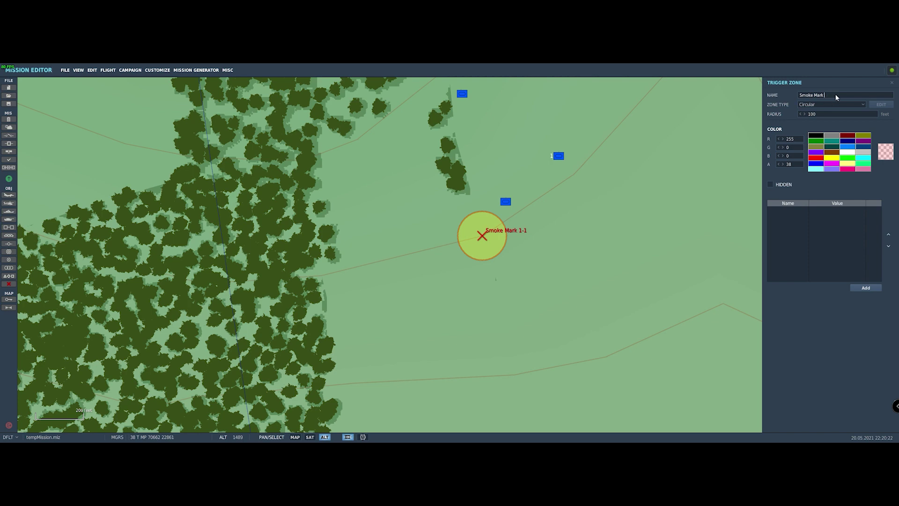
Clone the "+++ Activate Random Target +++" header trigger and move the copy to the end of the trigger list
scroll(597, 205, down, 6)
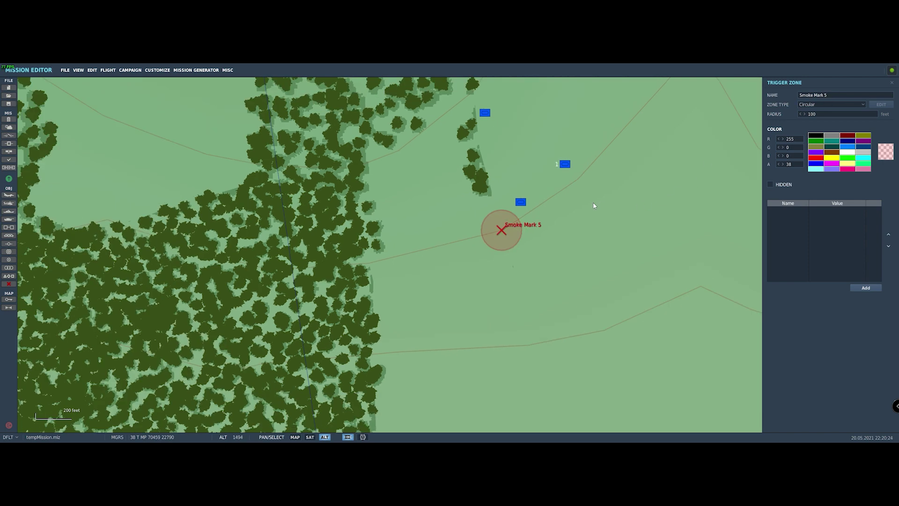
scroll(600, 206, down, 8)
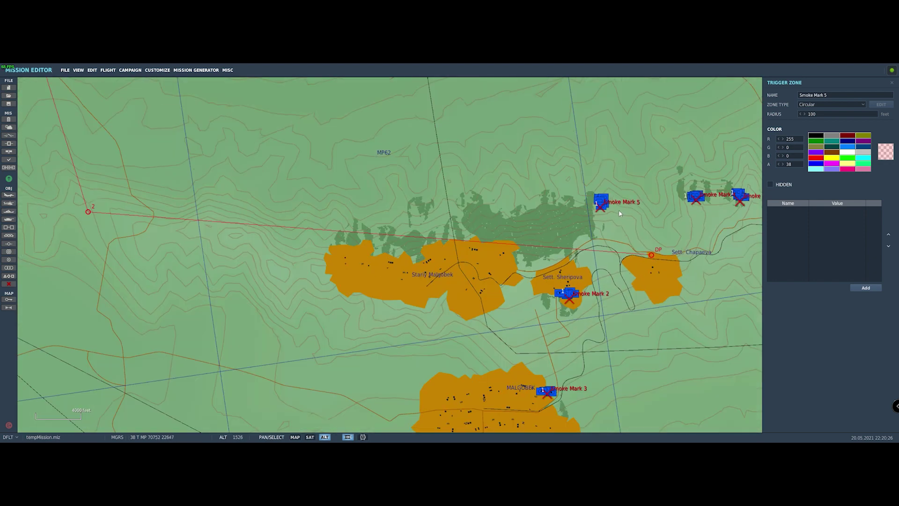
right_drag(675, 235, 533, 213)
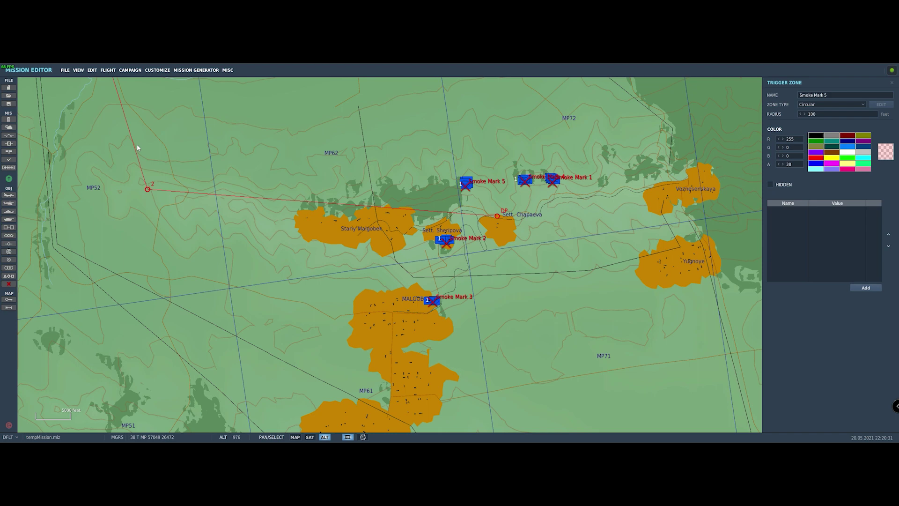
right_drag(138, 148, 273, 178)
click(9, 135)
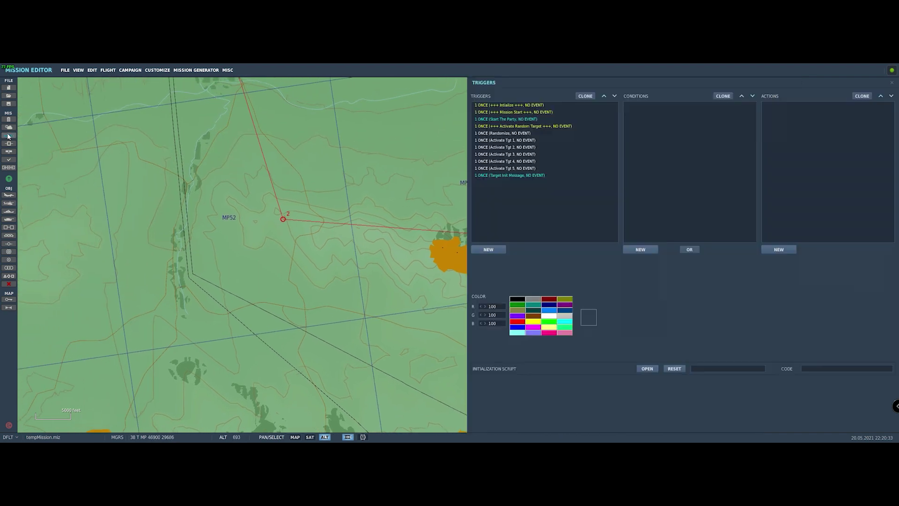
click(544, 126)
click(588, 97)
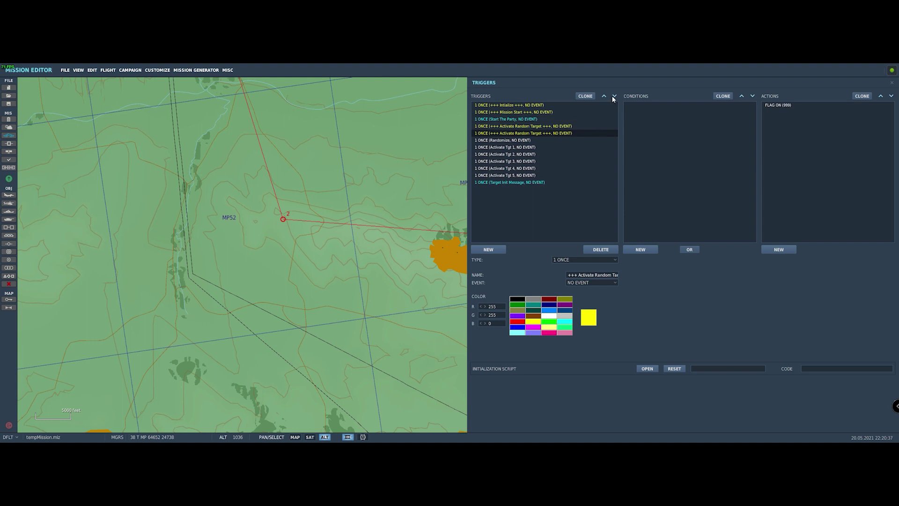
click(614, 96)
click(614, 96)
click(614, 96)
click(614, 96)
click(614, 96)
click(614, 96)
click(615, 96)
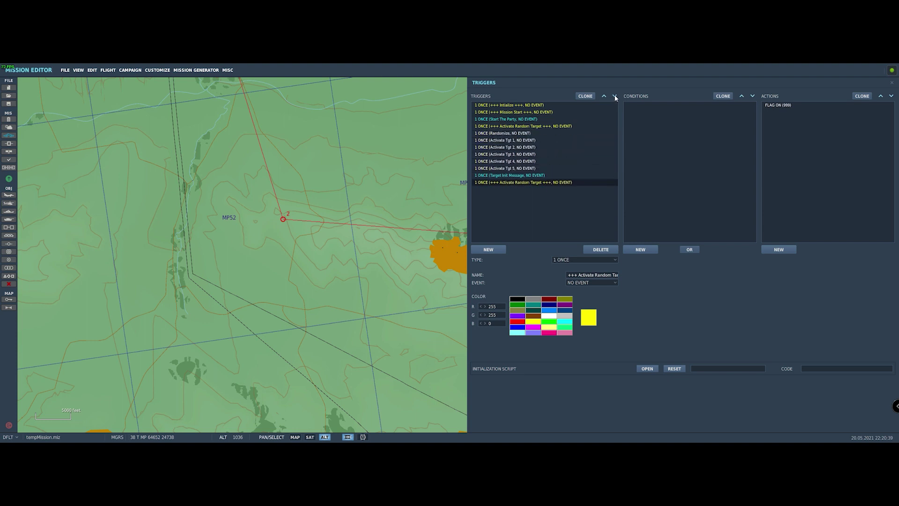
Rename the cloned header trigger to "+++ Call For Smoke +++"
click(579, 277)
key(Delete)
key(Delete)
key(Delete)
key(Delete)
key(Delete)
key(Delete)
key(Delete)
key(Delete)
key(Delete)
key(Delete)
key(Delete)
key(Delete)
key(Delete)
key(Delete)
key(Delete)
key(Delete)
key(Delete)
key(Delete)
key(Delete)
key(Delete)
key(Delete)
key(Delete)
text(Add)
key(BackSpace)
key(BackSpace)
key(BackSpace)
key(BackSpace)
text(Optional)
key(BackSpace)
key(BackSpace)
key(BackSpace)
key(BackSpace)
key(BackSpace)
key(BackSpace)
key(BackSpace)
key(BackSpace)
key(BackSpace)
text(Calklk)
key(BackSpace)
key(BackSpace)
key(BackSpace)
text(l)
text( For Smk)
key(BackSpace)
text(oke)
click(513, 199)
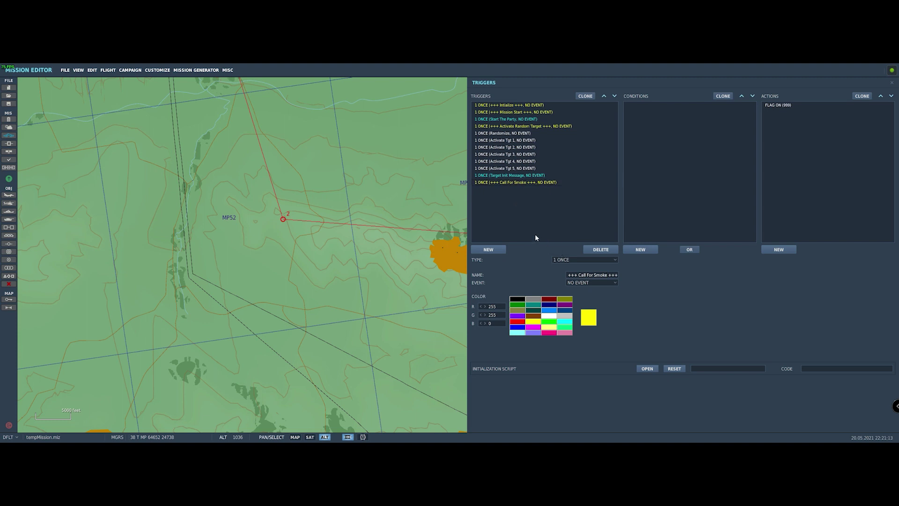
Create a 1 ONCE trigger named Add Radio Item below the smoke header, and check the conditions and actions of Activate Tgt 5
click(483, 250)
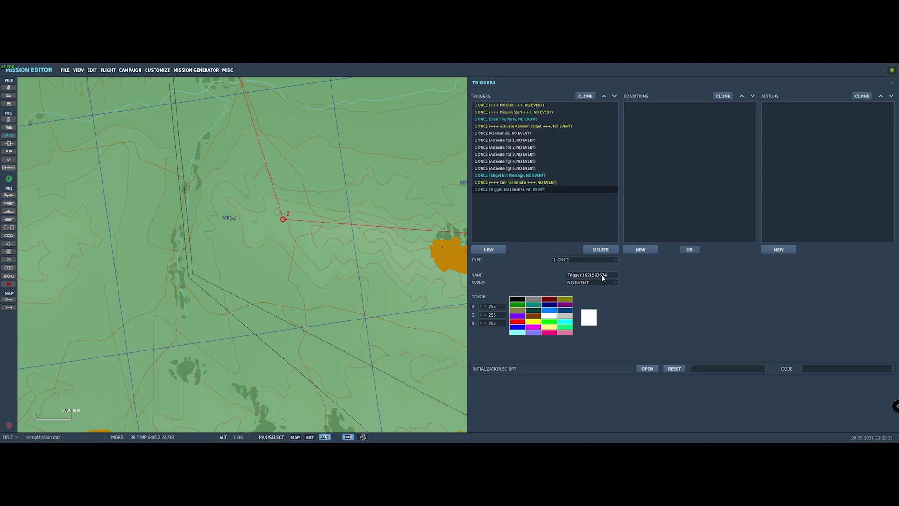
drag(603, 278, 559, 279)
text(Add Radio Item)
click(523, 169)
click(522, 190)
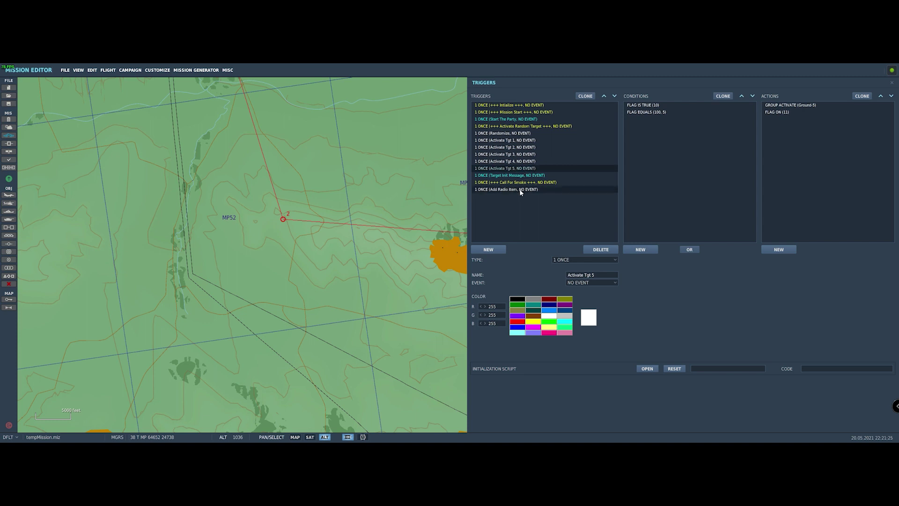
Add a FLAG IS TRUE condition for flag 11 to the Add Radio Item trigger
click(645, 251)
click(724, 260)
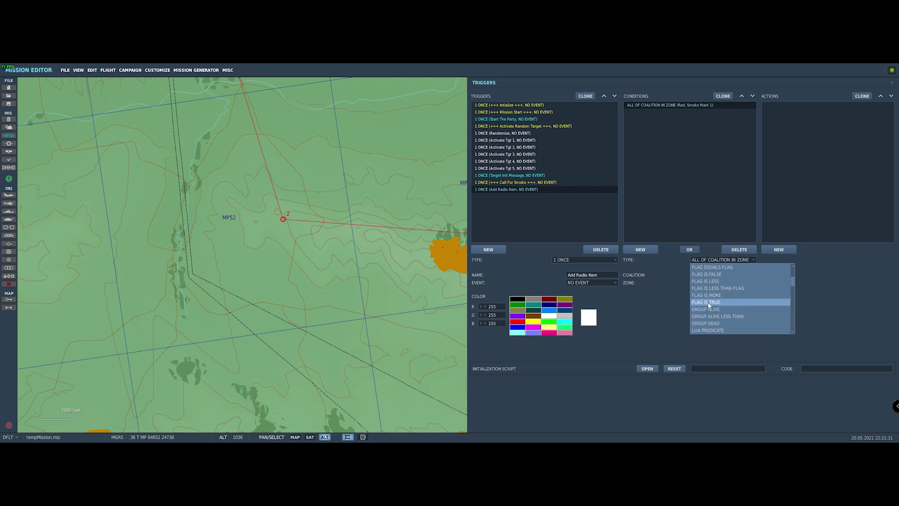
click(713, 302)
text(11)
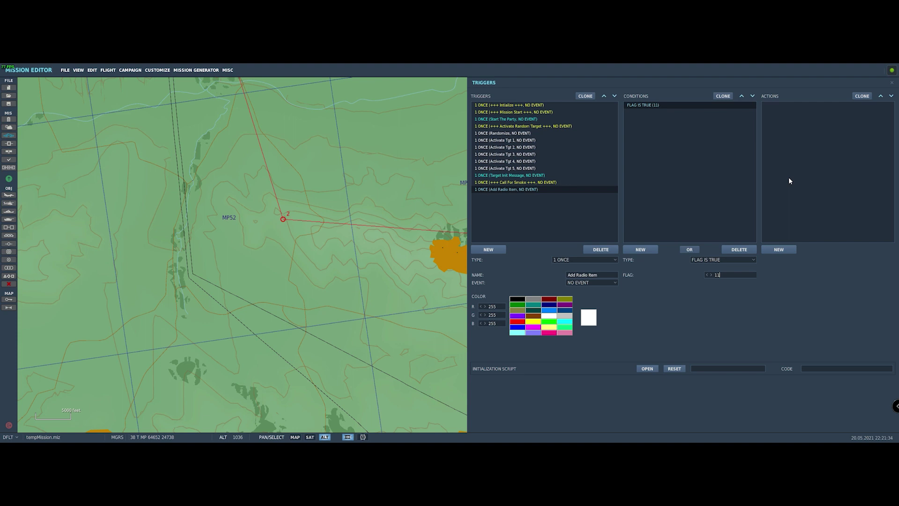
Add a RADIO ITEM ADD action named "Add Smoke Mark" with flag 20 to the Add Radio Item trigger
click(788, 250)
click(816, 260)
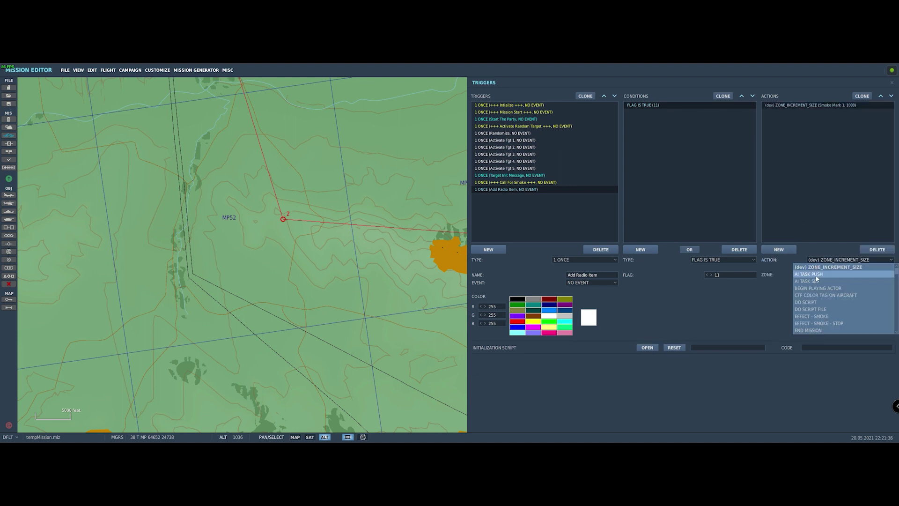
scroll(817, 280, down, 3)
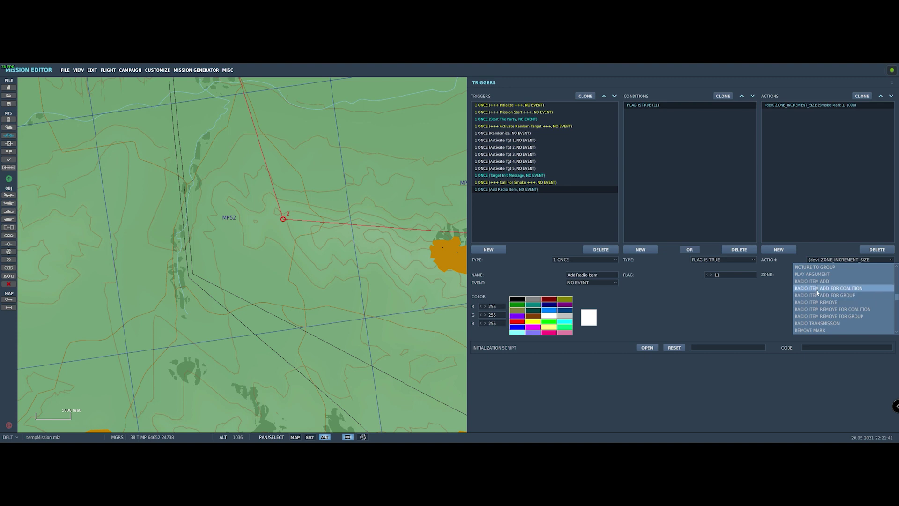
click(816, 282)
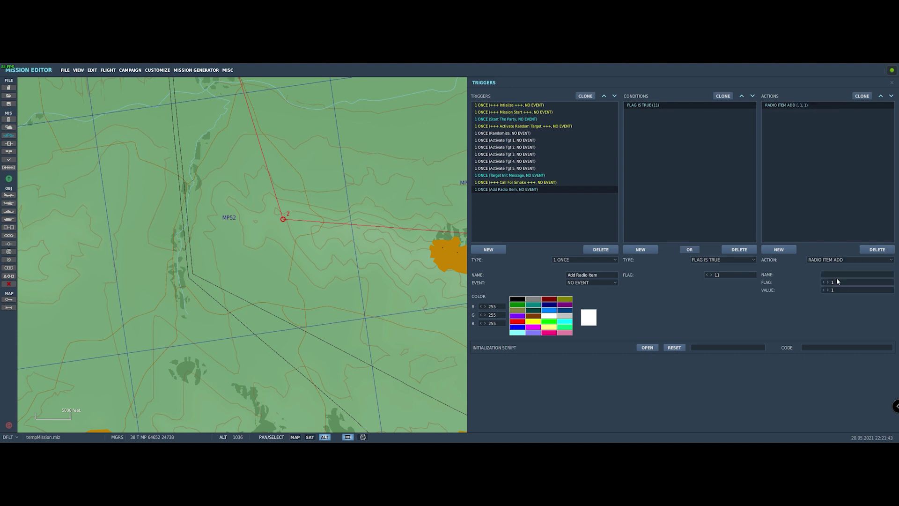
text(A)
text(dd Smoke Ma)
text(rk)
text(20)
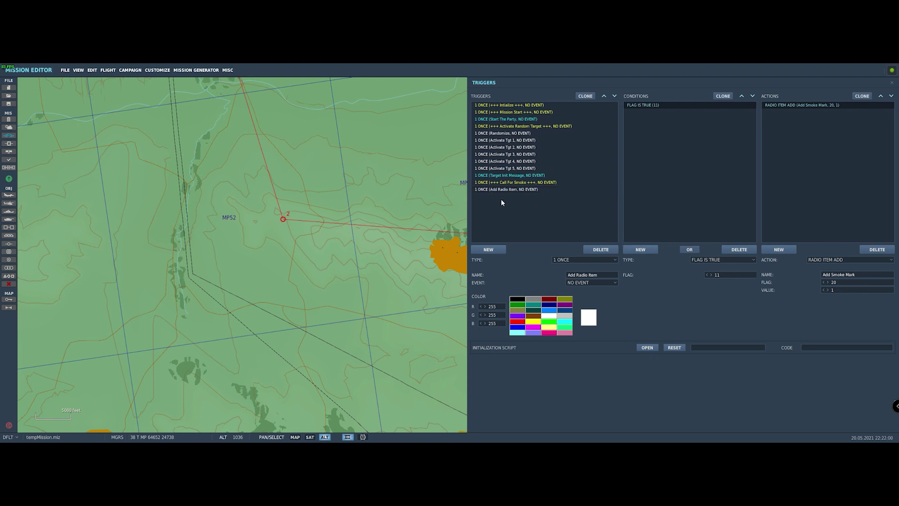
Create a 1 ONCE trigger named Smoke Mark 1 at the end of the trigger list
click(489, 250)
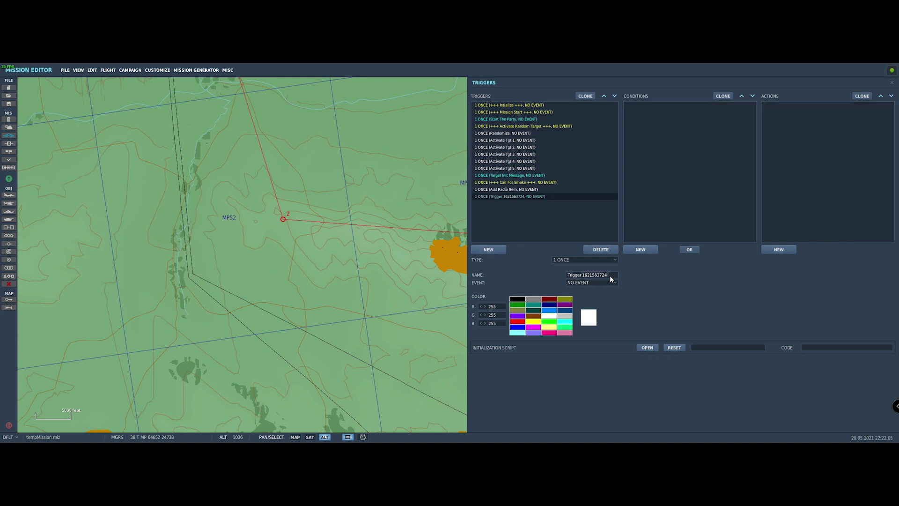
key(BackSpace)
key(BackSpace)
key(BackSpace)
key(BackSpace)
key(BackSpace)
key(BackSpace)
key(BackSpace)
key(BackSpace)
key(BackSpace)
key(BackSpace)
key(BackSpace)
key(BackSpace)
key(BackSpace)
key(BackSpace)
key(BackSpace)
key(BackSpace)
key(BackSpace)
key(BackSpace)
text(Smoke Mark 1)
Give the Smoke Mark 1 trigger a FLAG IS TRUE condition for flag 20
click(640, 249)
click(714, 260)
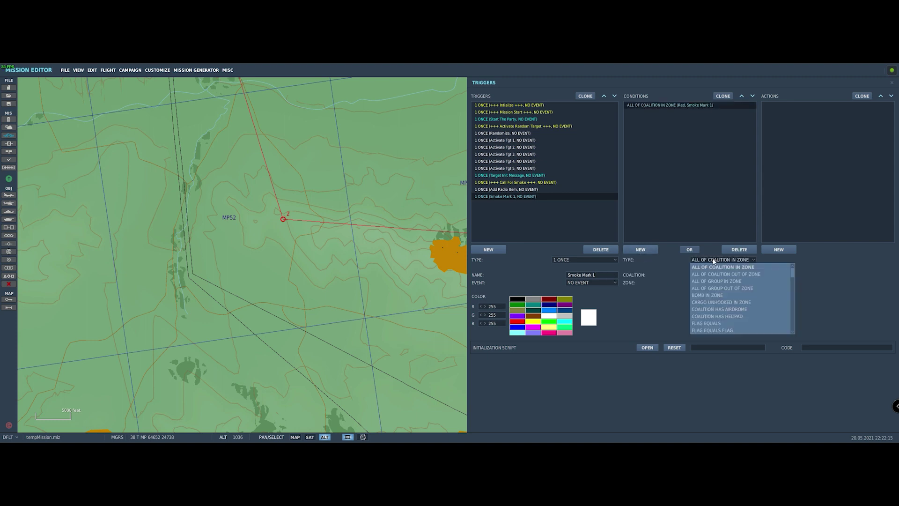
scroll(704, 311, down, 2)
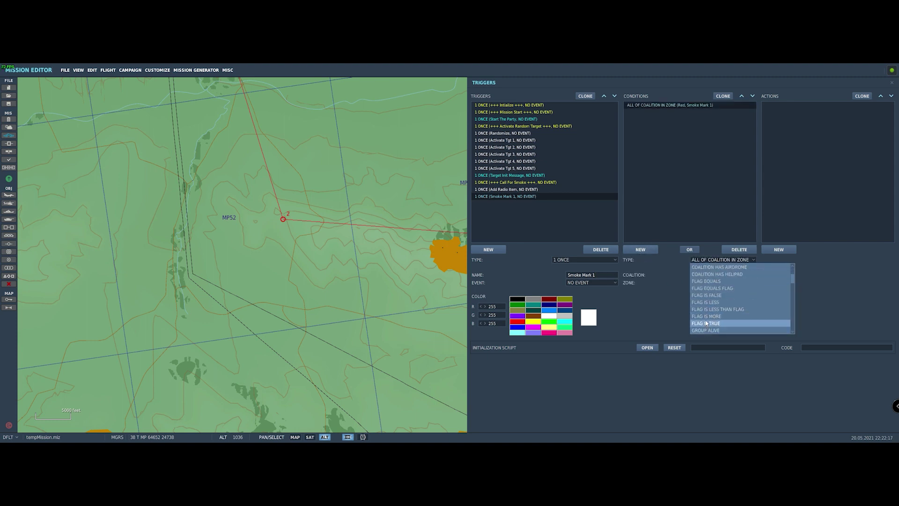
click(707, 323)
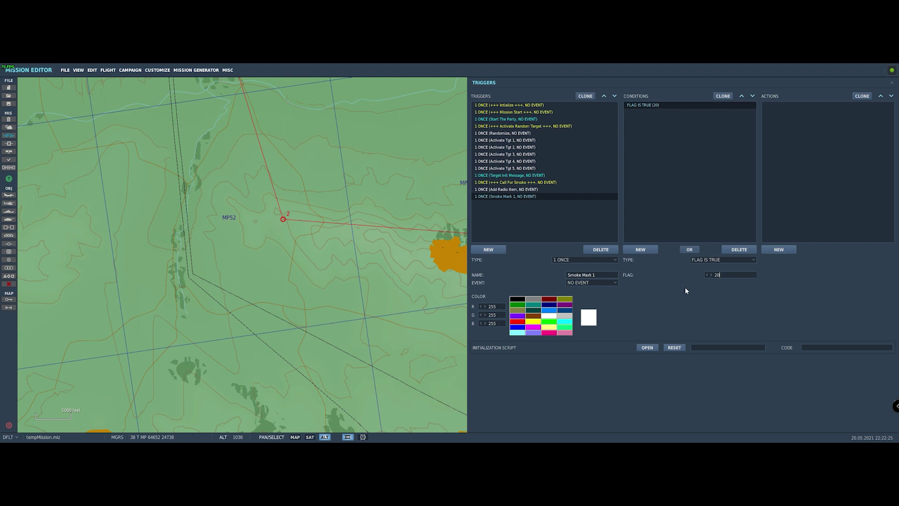
Check the conditions of Activate Tgt 1, and add a FLAG EQUALS condition with flag 100 and value 1 to Smoke Mark 1
click(494, 141)
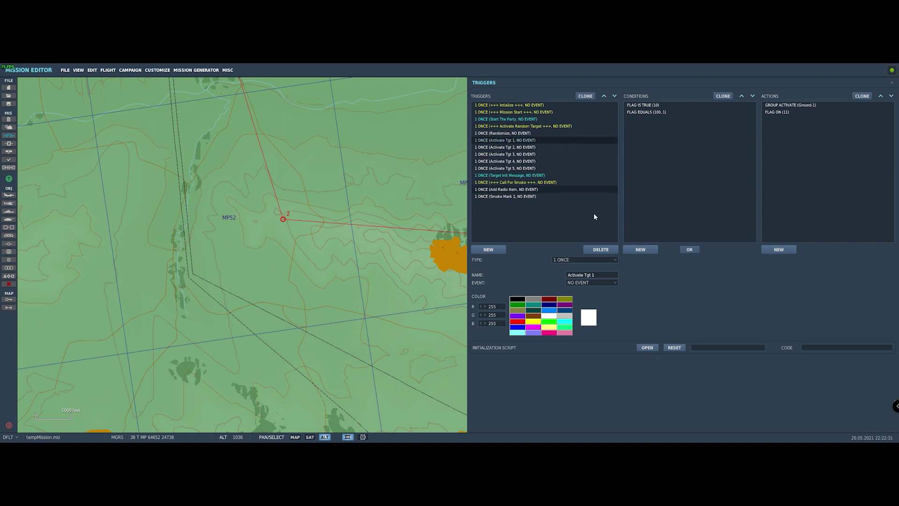
click(506, 196)
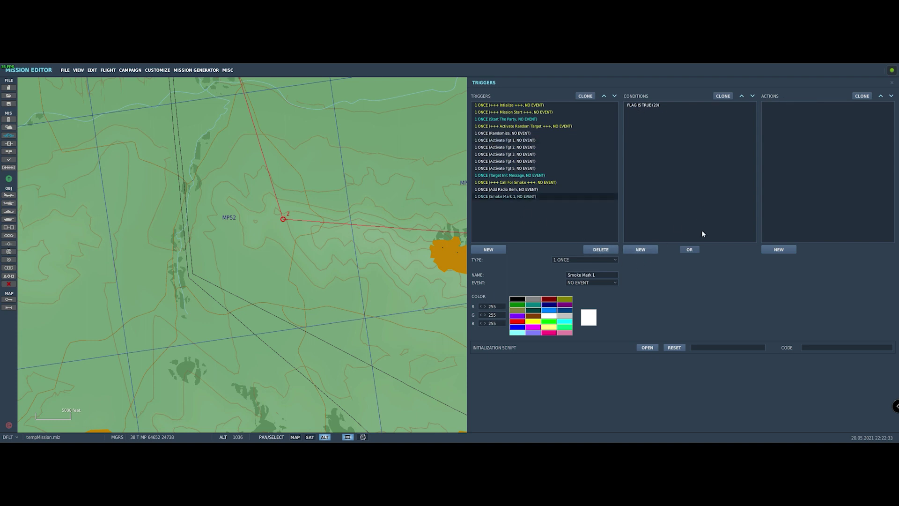
click(644, 105)
click(723, 96)
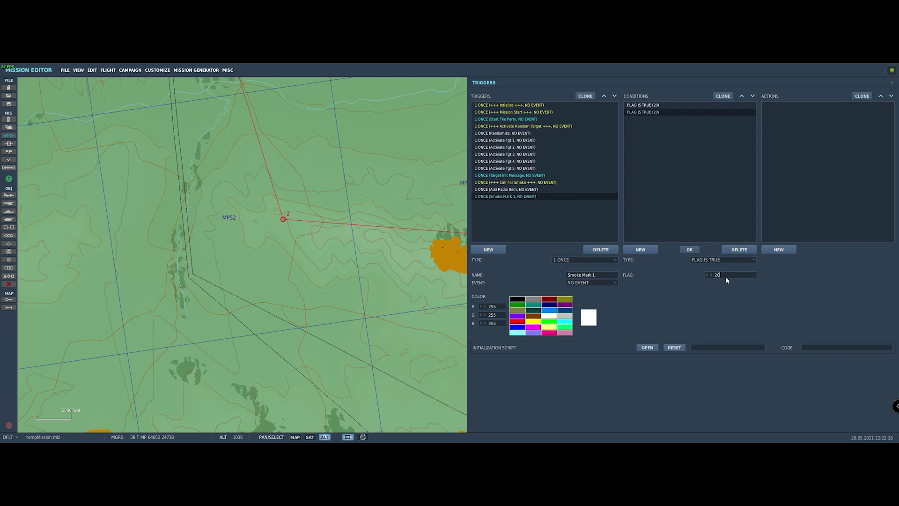
click(727, 259)
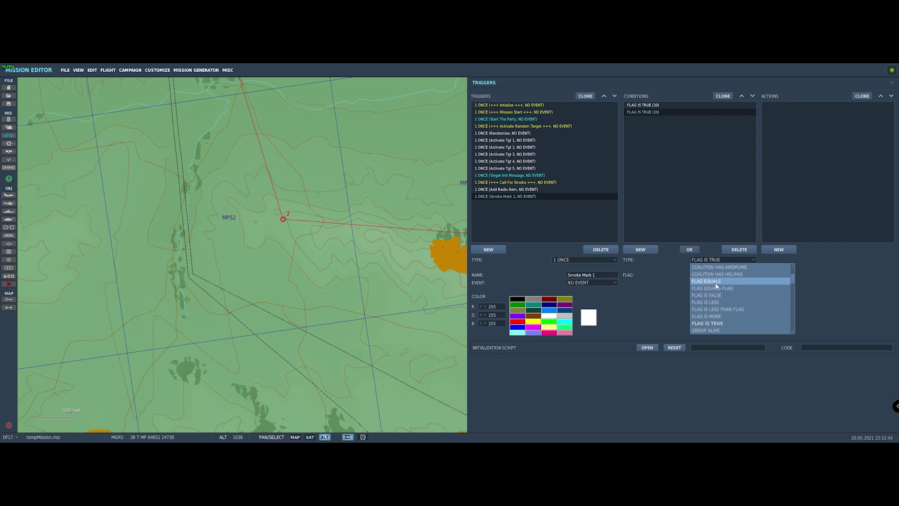
click(721, 282)
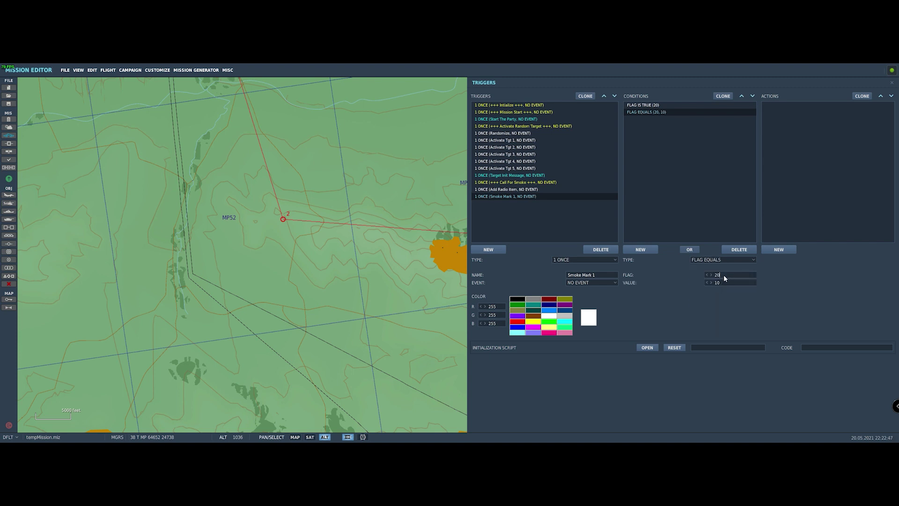
key(BackSpace)
key(BackSpace)
text(100)
Add a SMOKE MARKER action to the Smoke Mark 1 trigger, using zone Smoke Mark 1 and the colour blue
click(782, 249)
click(839, 259)
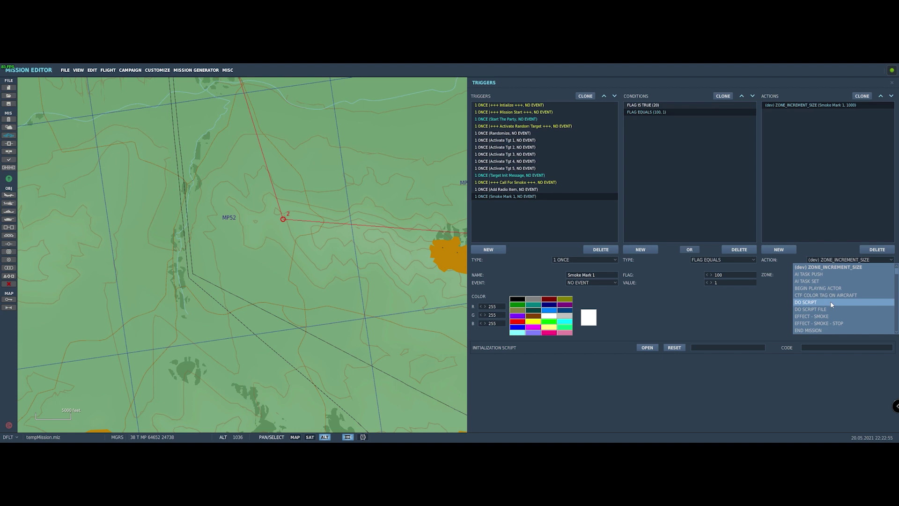
scroll(832, 304, down, 5)
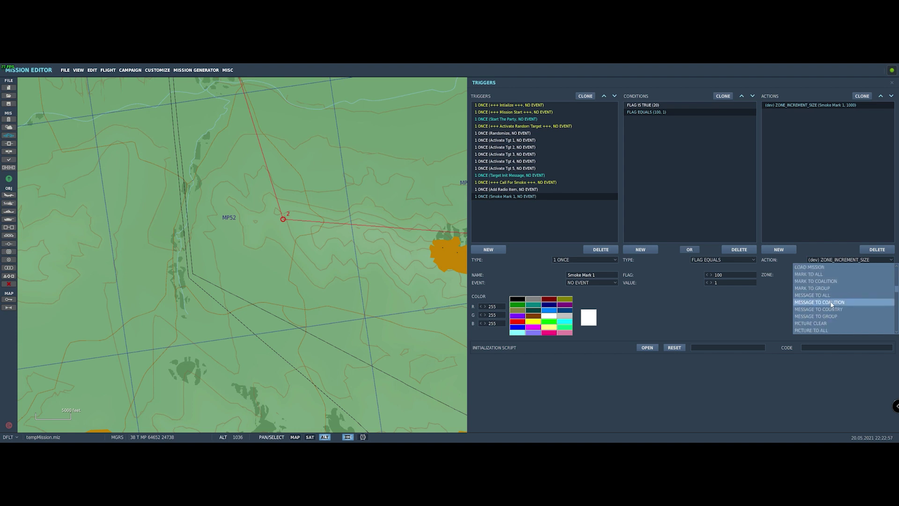
scroll(832, 305, down, 5)
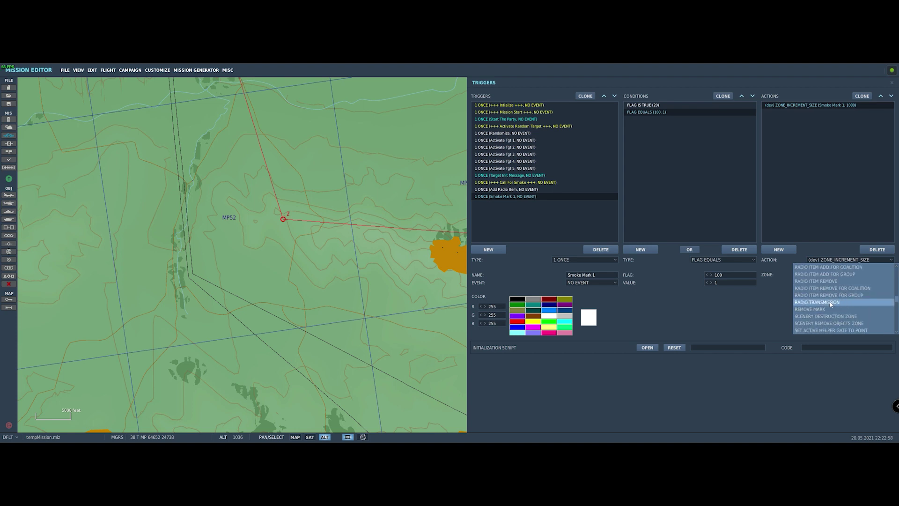
scroll(831, 304, down, 4)
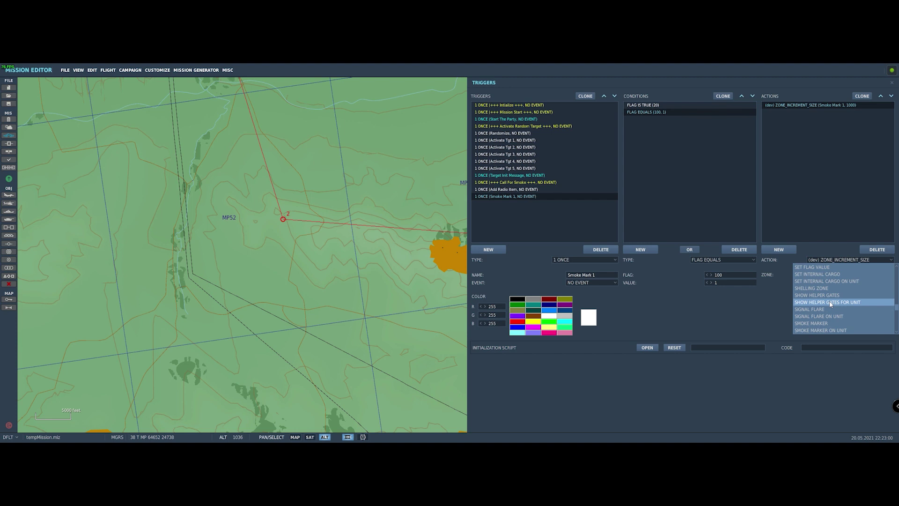
click(825, 323)
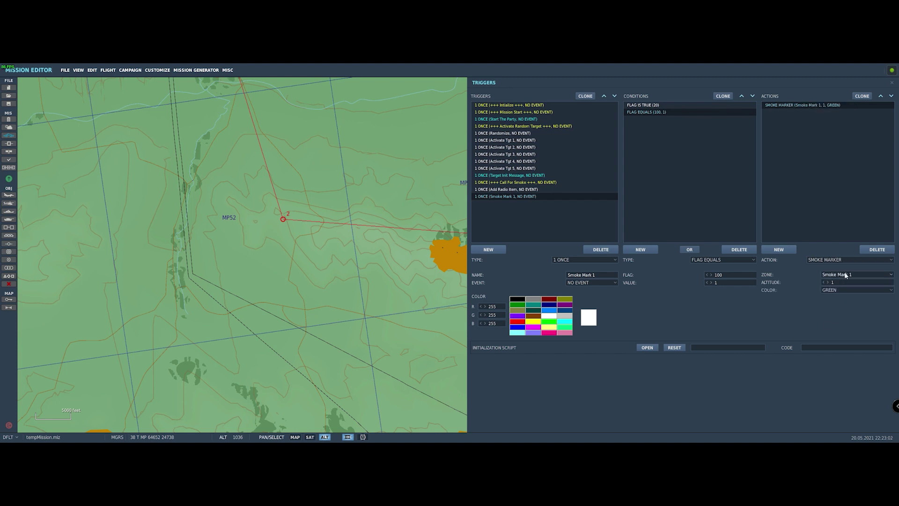
click(844, 290)
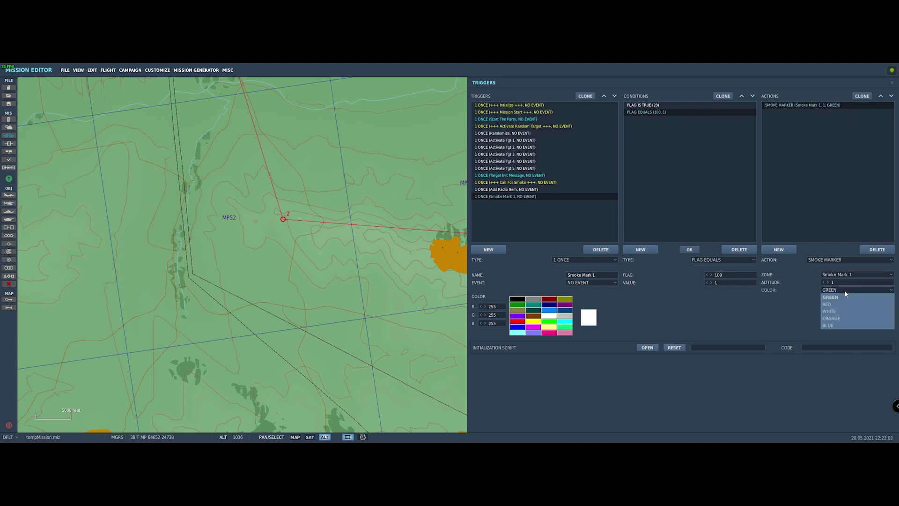
click(832, 325)
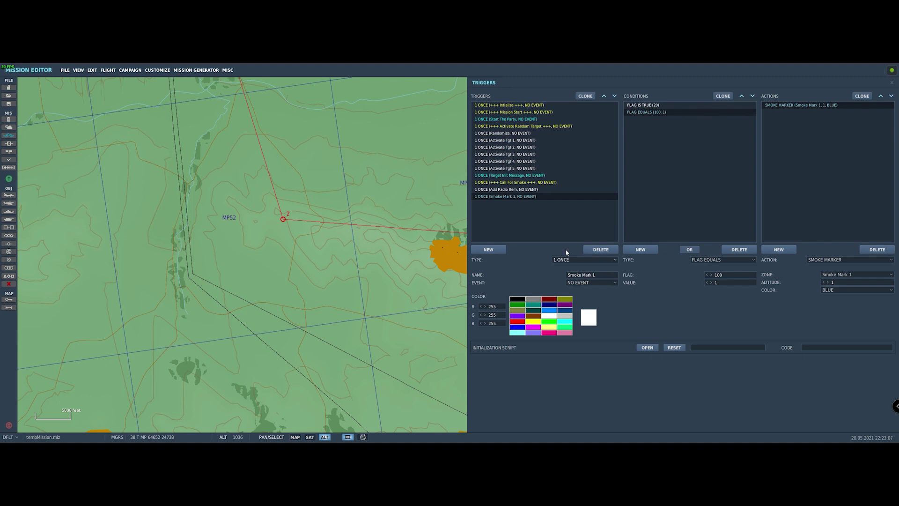
Add a second action to the Smoke Mark 1 trigger, FLAG ON for flag 12
click(517, 219)
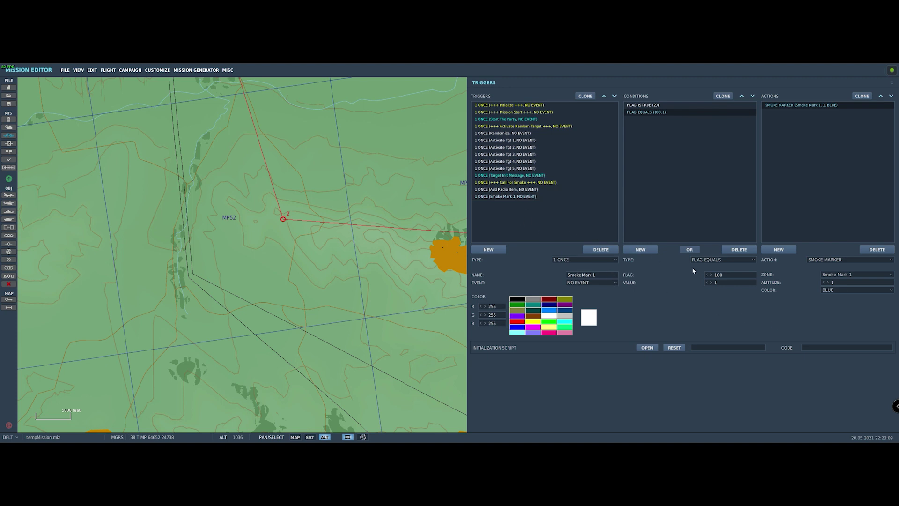
click(507, 197)
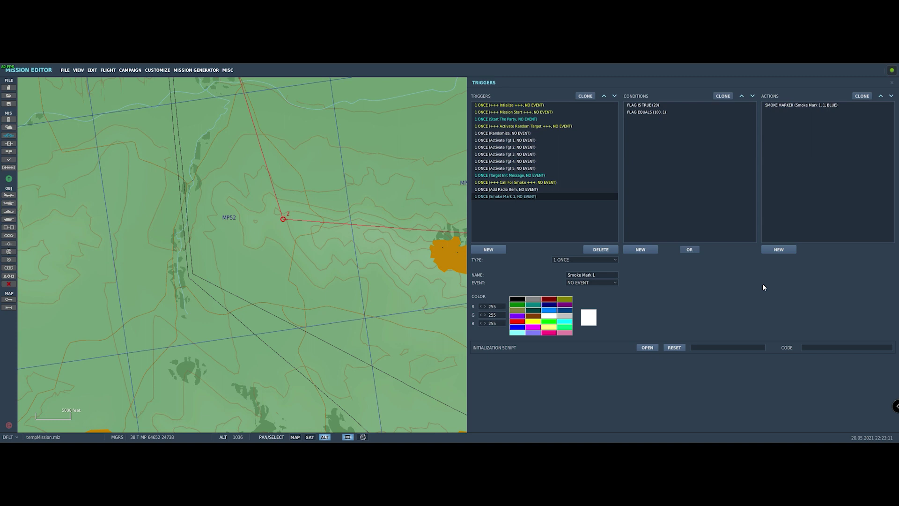
click(784, 113)
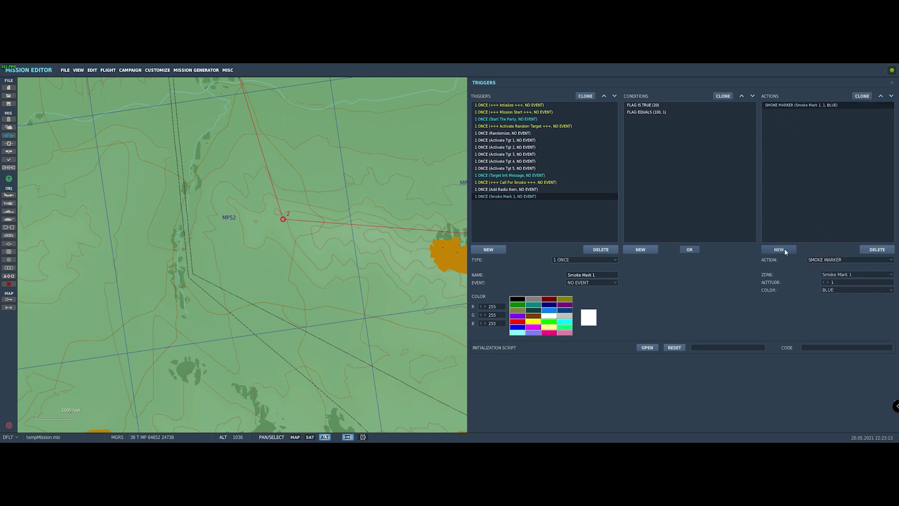
click(820, 260)
scroll(818, 290, down, 5)
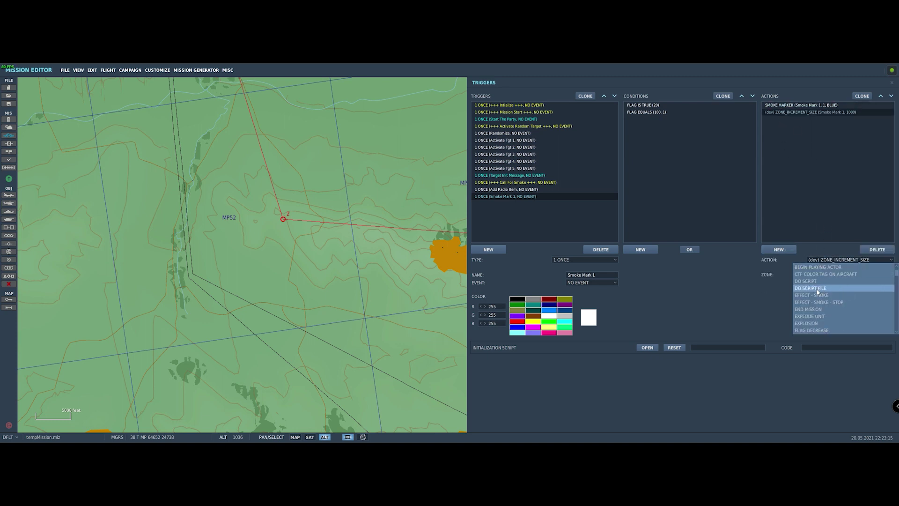
click(814, 309)
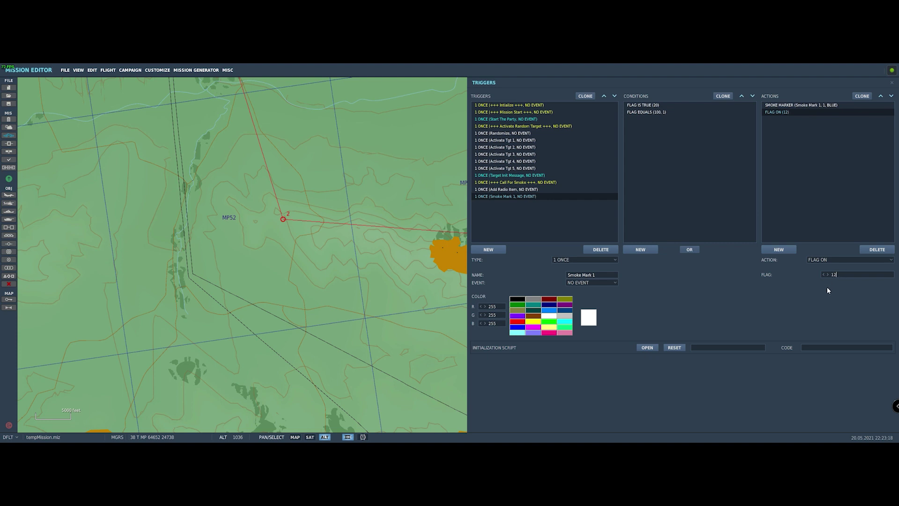
Clone the Smoke Mark 1 trigger and rename the copy to Smoke Mark 2
click(505, 196)
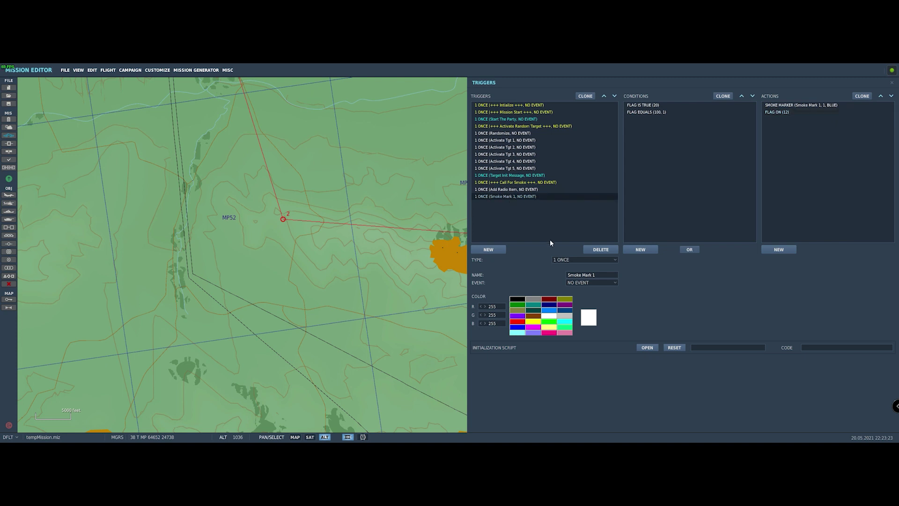
click(585, 96)
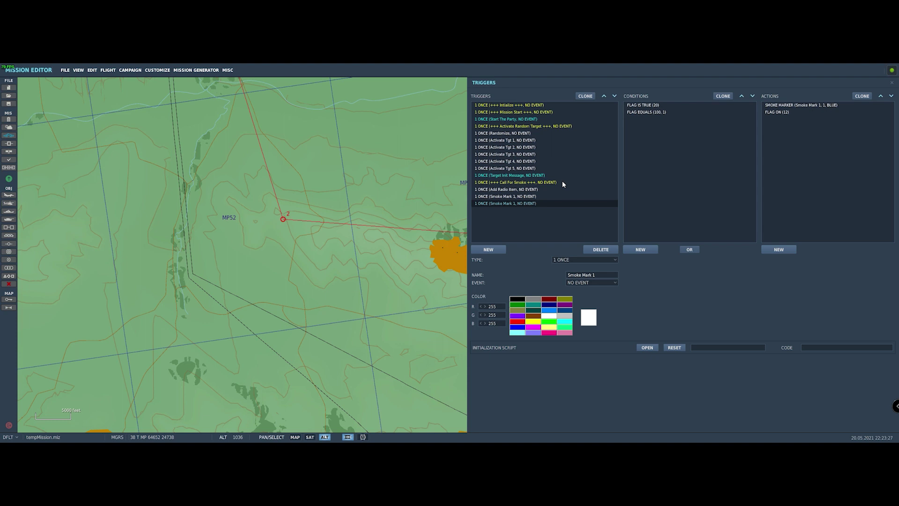
key(BackSpace)
text(2)
In the Smoke Mark 2 trigger, set the flag 100 condition's value to 2 and the smoke marker zone to Smoke Mark 2
click(651, 113)
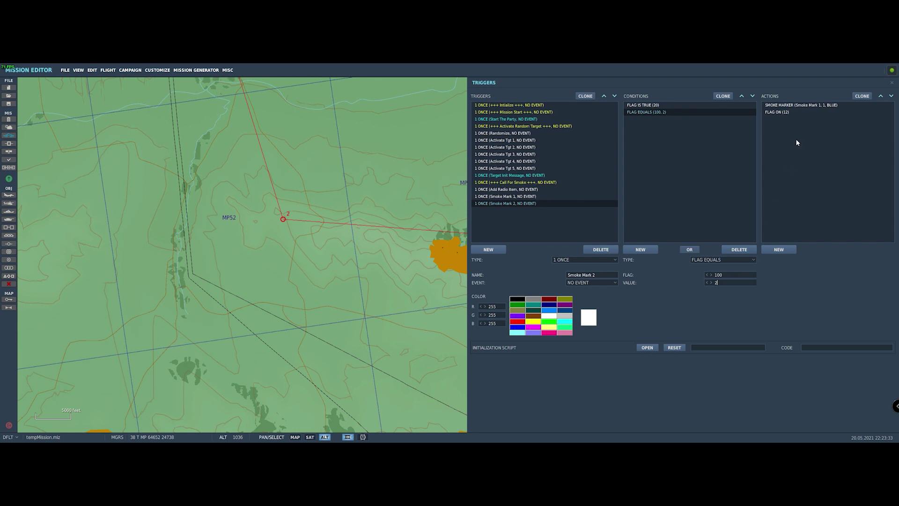
click(799, 106)
click(852, 274)
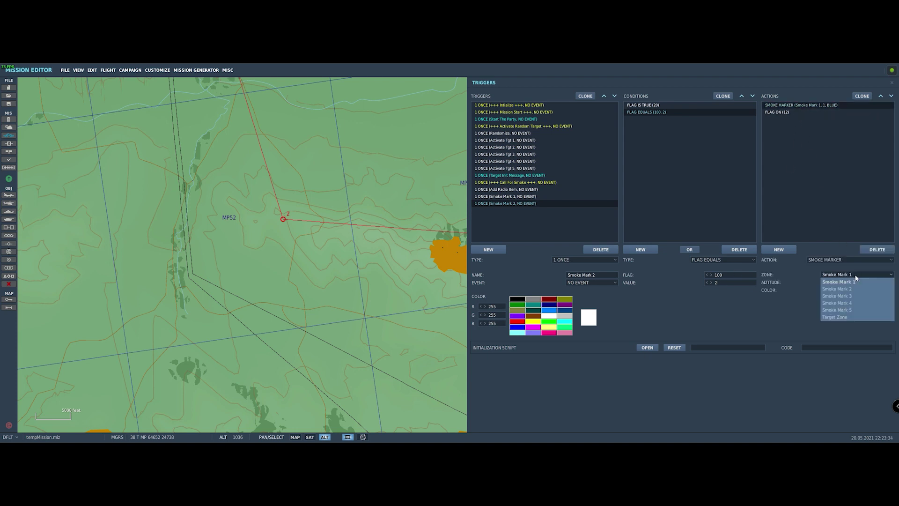
click(849, 290)
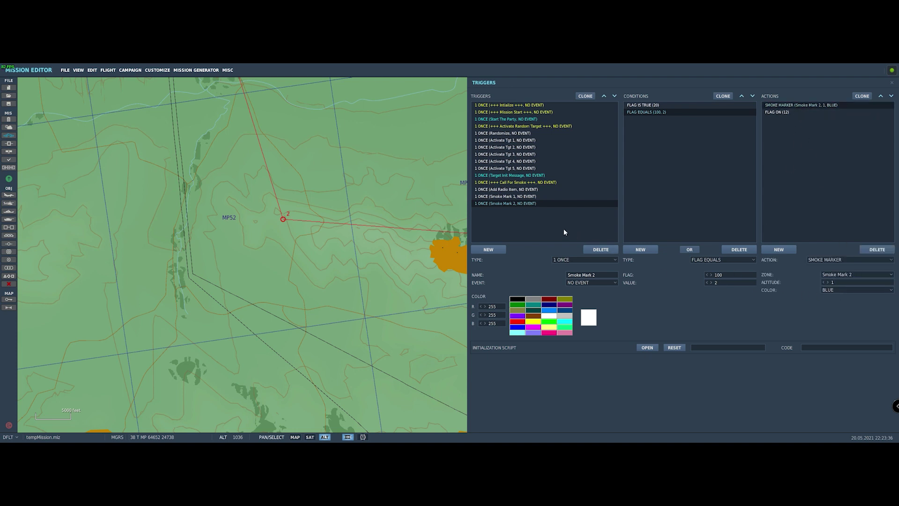
Clone the Smoke Mark 2 trigger as Smoke Mark 3, with flag 100 equal to 3 and smoke marker zone Smoke Mark 3
click(586, 95)
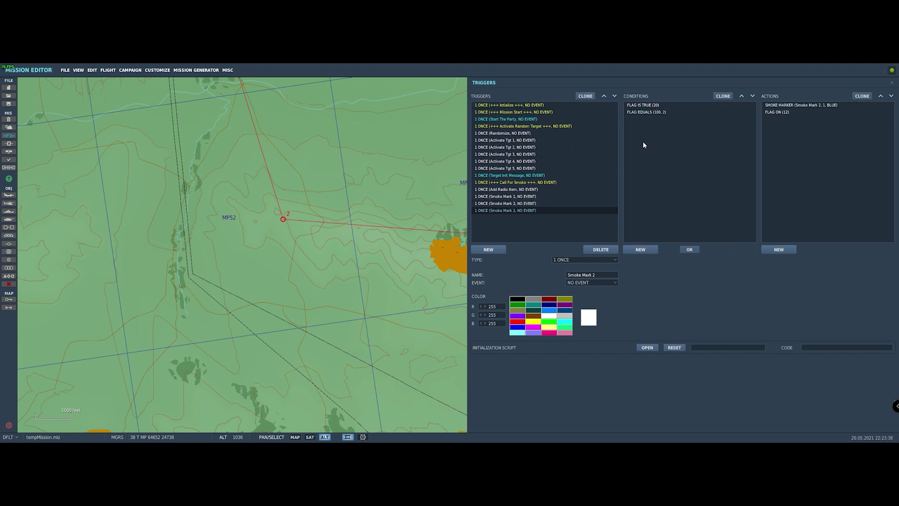
click(643, 112)
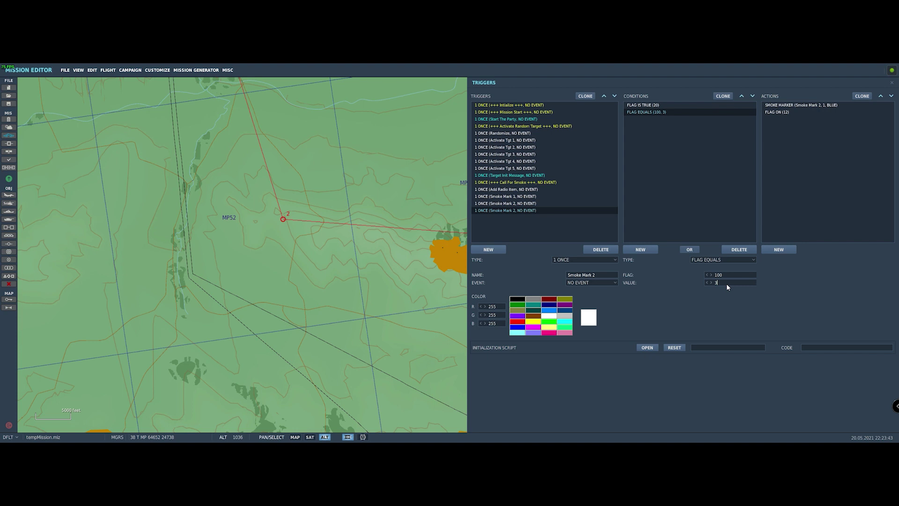
click(788, 106)
click(851, 275)
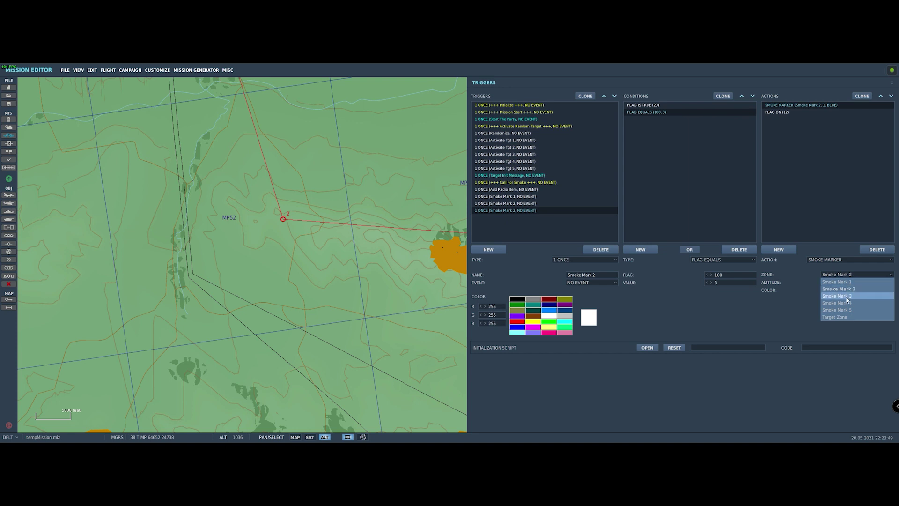
click(846, 297)
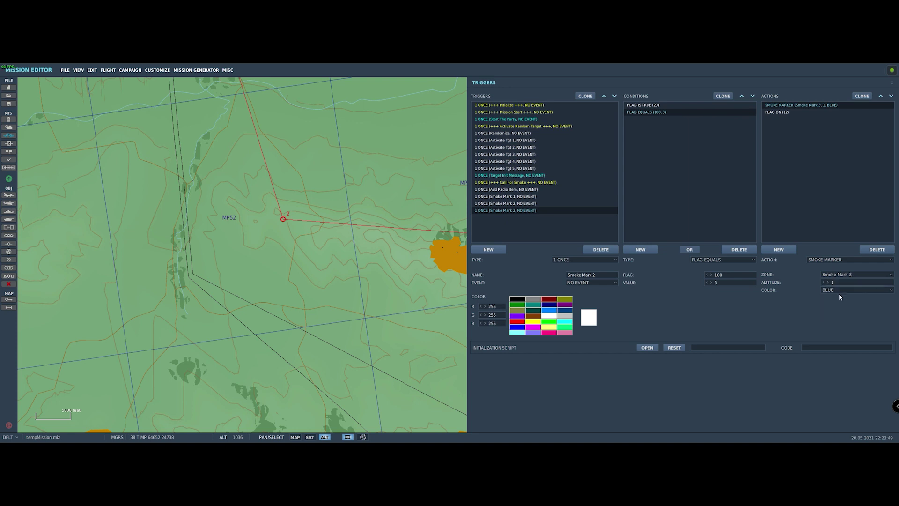
key(BackSpace)
text(3)
Clone the Smoke Mark 3 trigger as Smoke Mark 4, with flag 100 equal to 4 and smoke marker zone Smoke Mark 4
click(586, 95)
click(597, 274)
key(BackSpace)
text(4)
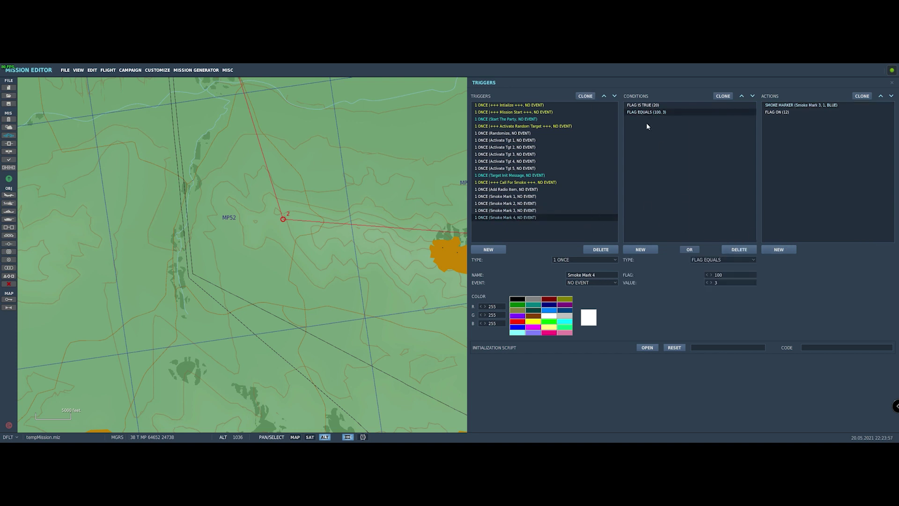
click(796, 104)
click(851, 275)
click(847, 305)
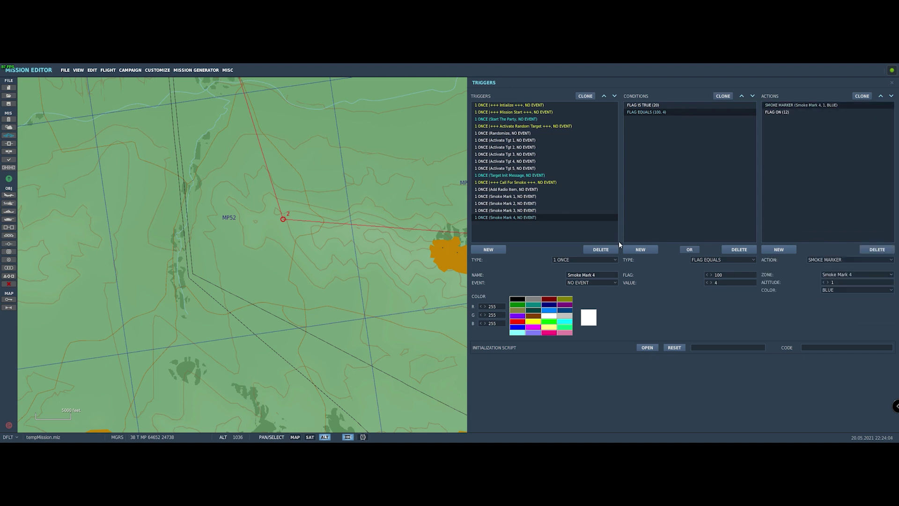
Clone the Smoke Mark 4 trigger as Smoke Mark 5, with flag 100 equal to 5 and smoke marker zone Smoke Mark 5
click(585, 96)
click(600, 274)
key(BackSpace)
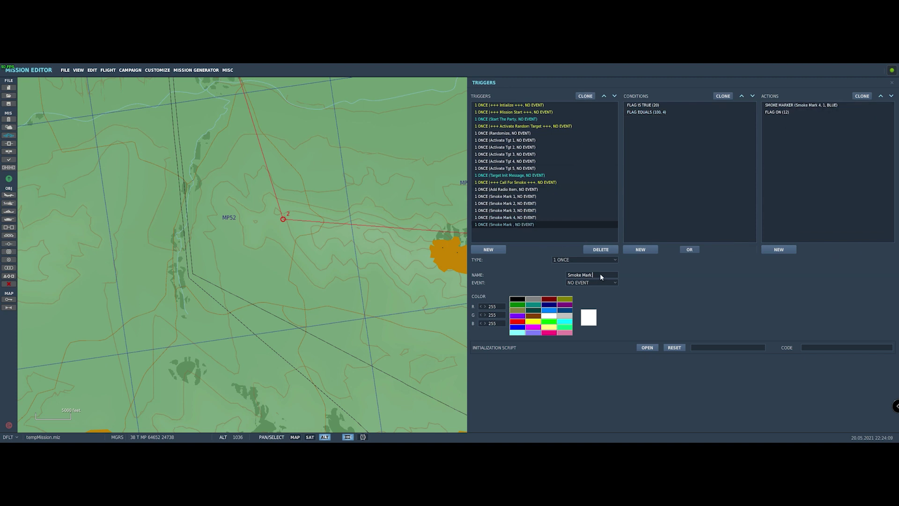
text(5)
click(649, 112)
click(724, 282)
key(BackSpace)
text(5)
click(796, 105)
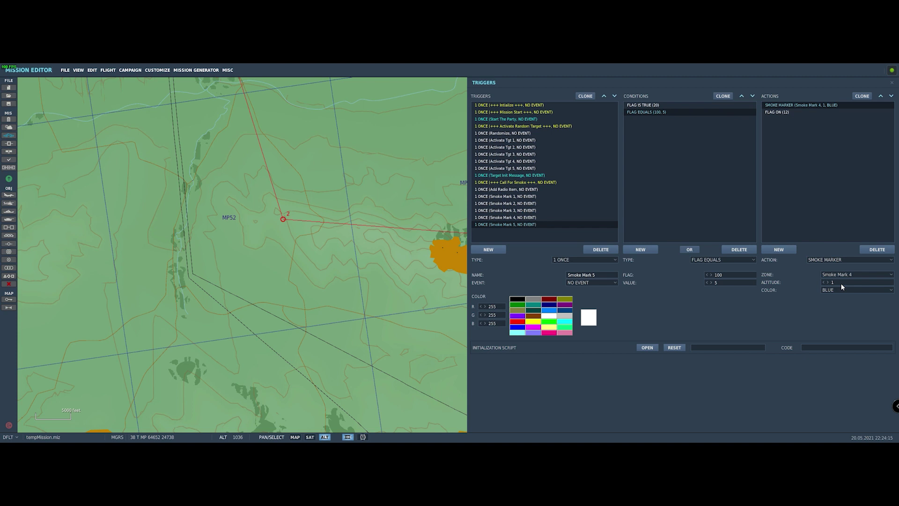
click(852, 275)
click(851, 311)
Create a new 1 ONCE trigger after Smoke Mark 5 and name it Report Smoke
click(492, 250)
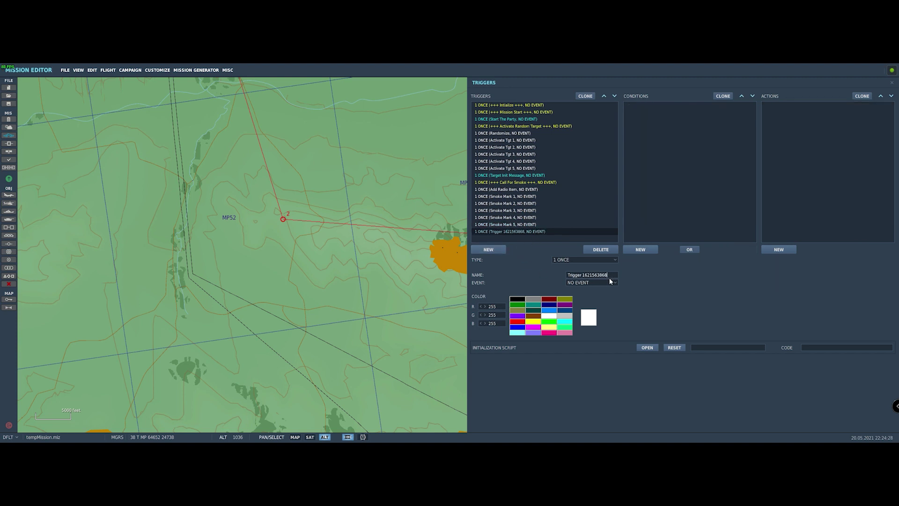
key(BackSpace)
key(BackSpace)
key(BackSpace)
key(BackSpace)
key(BackSpace)
key(BackSpace)
key(BackSpace)
key(BackSpace)
key(BackSpace)
key(BackSpace)
key(BackSpace)
key(BackSpace)
key(BackSpace)
key(BackSpace)
key(BackSpace)
key(BackSpace)
key(BackSpace)
key(BackSpace)
key(BackSpace)
text(Report Smoke)
Add a FLAG IS TRUE condition for flag 12 to the Report Smoke trigger
click(640, 249)
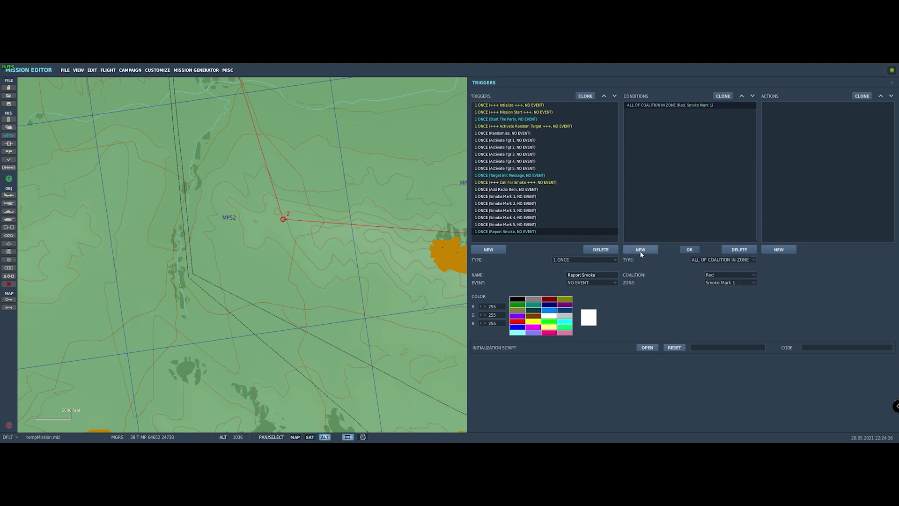
click(721, 259)
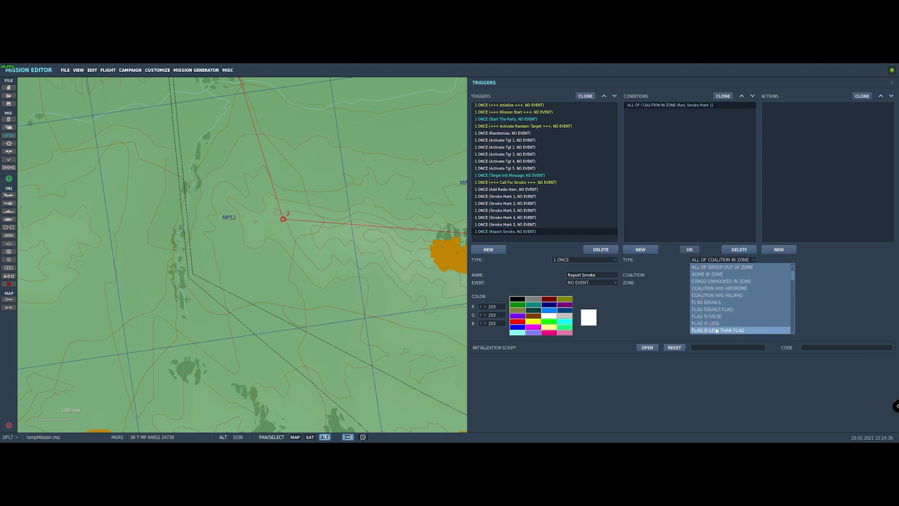
scroll(715, 329, down, 2)
click(715, 323)
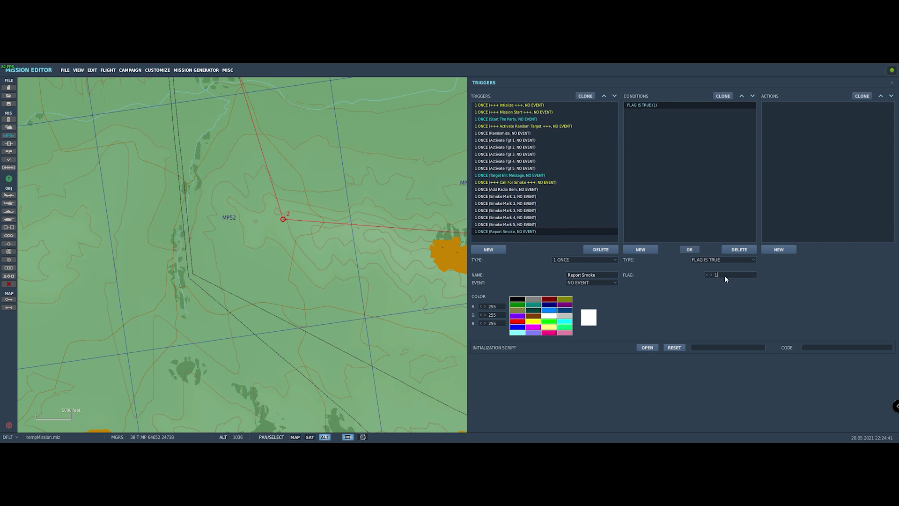
text(2)
Add a MESSAGE TO ALL action to the Report Smoke trigger with the text "Smoke Mark Placed"
click(778, 249)
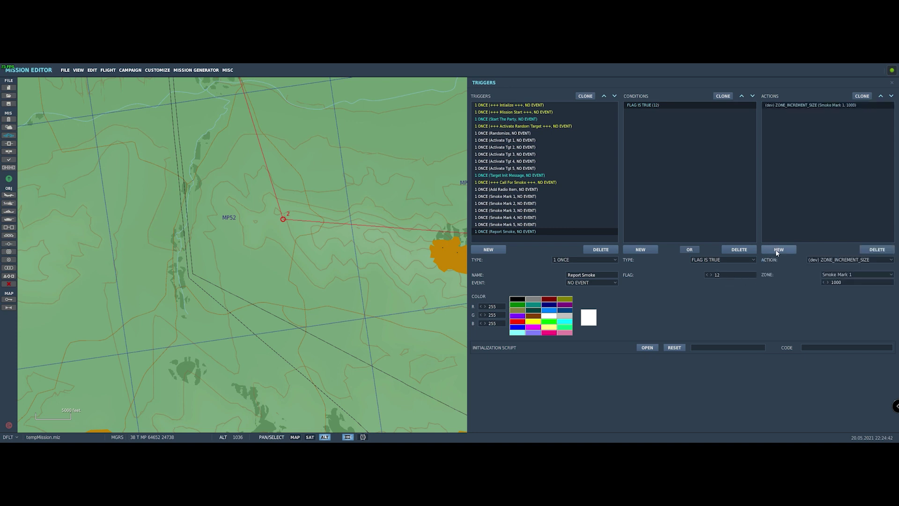
click(835, 260)
scroll(831, 323, down, 6)
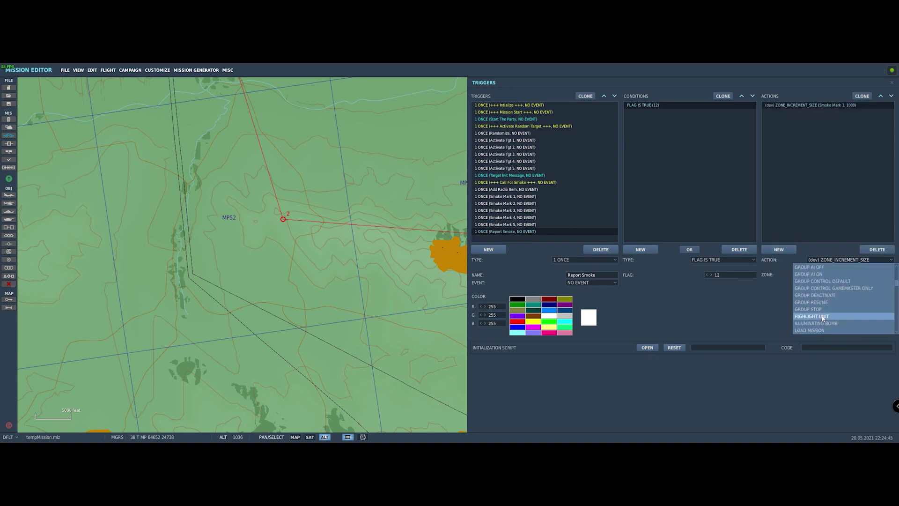
click(820, 295)
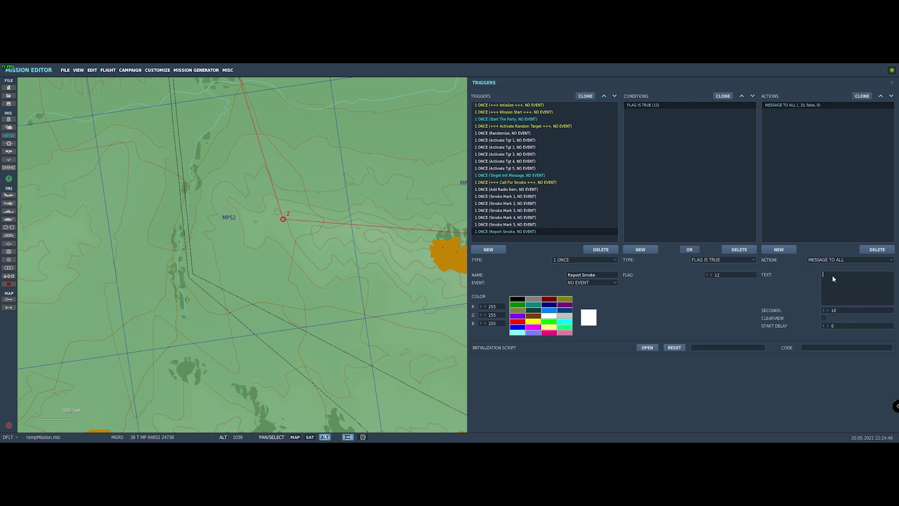
text(Smoke Mark Placed)
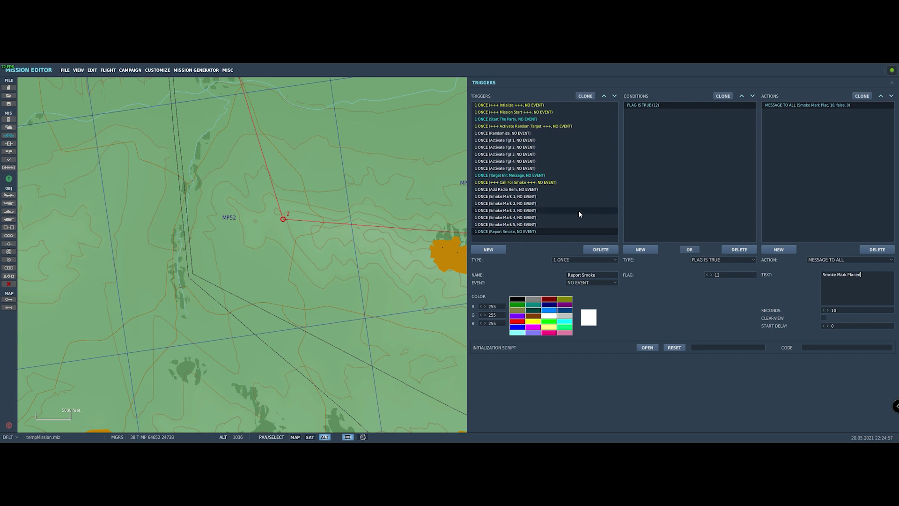
Colour the Report Smoke trigger light cyan in the trigger list and close the trigger editor
click(576, 231)
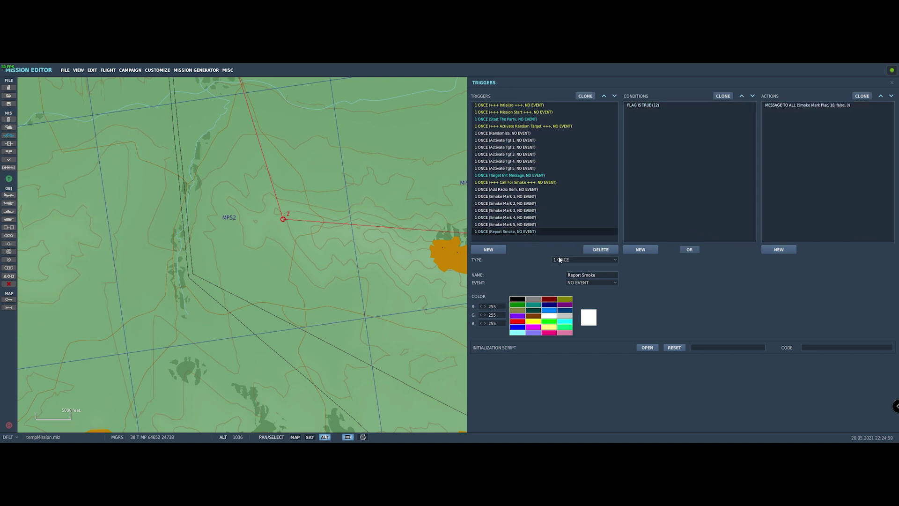
click(517, 332)
click(577, 218)
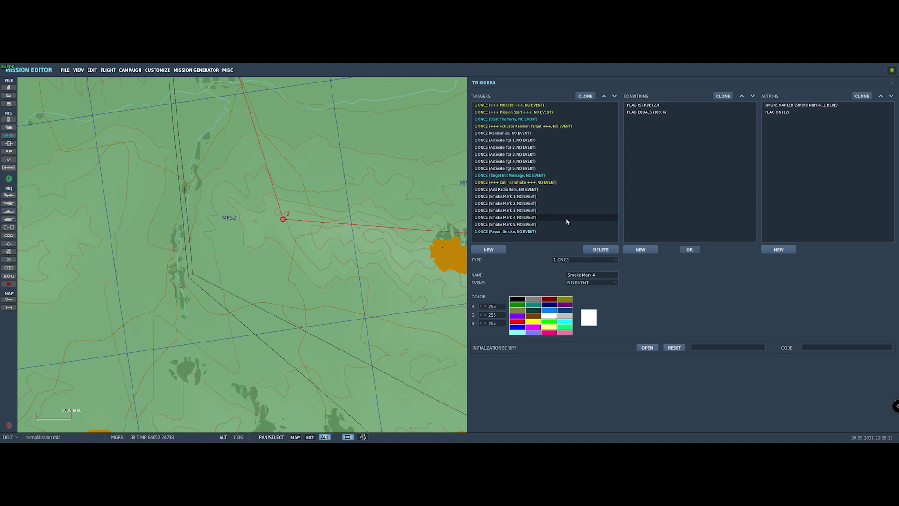
click(439, 171)
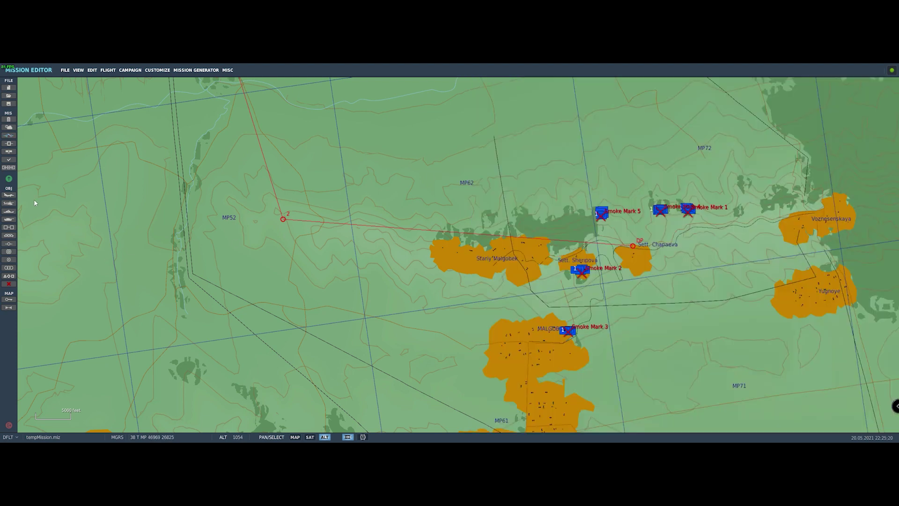
Save the mission under the new file name ME Random Targets V2b.miz
click(11, 105)
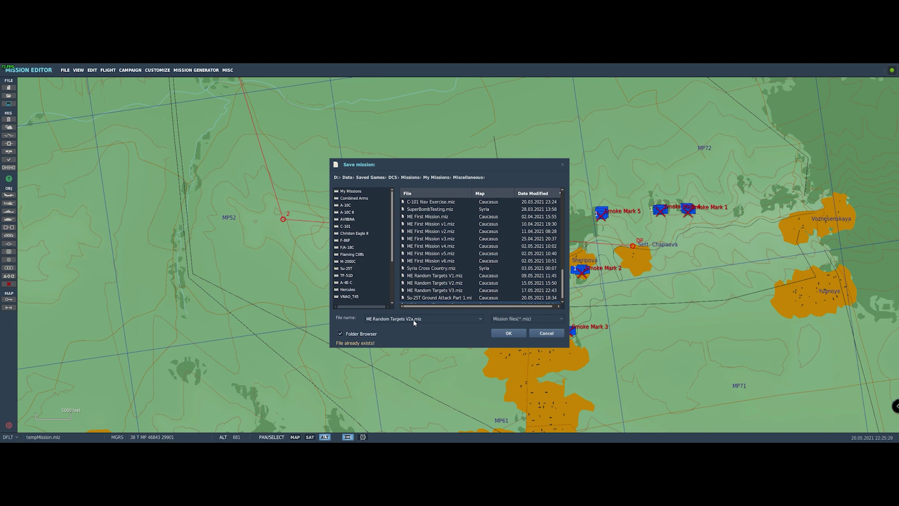
key(BackSpace)
text(b)
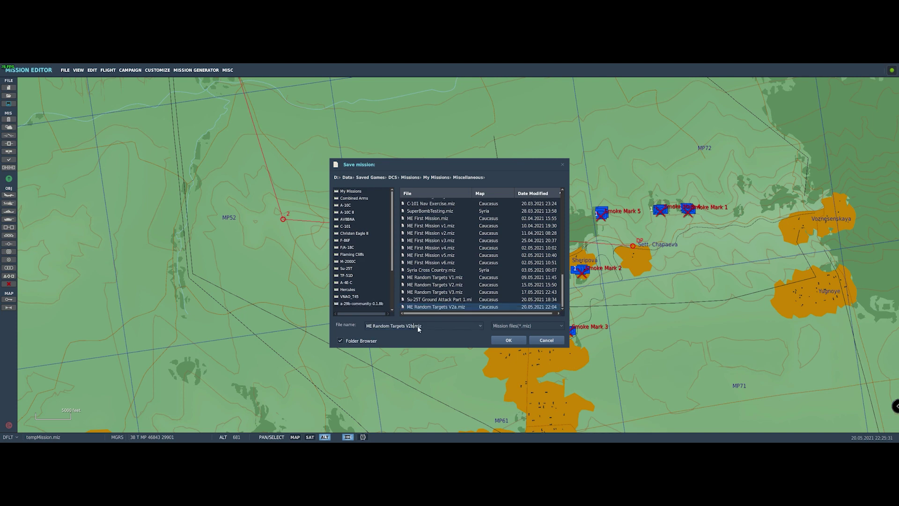
click(514, 340)
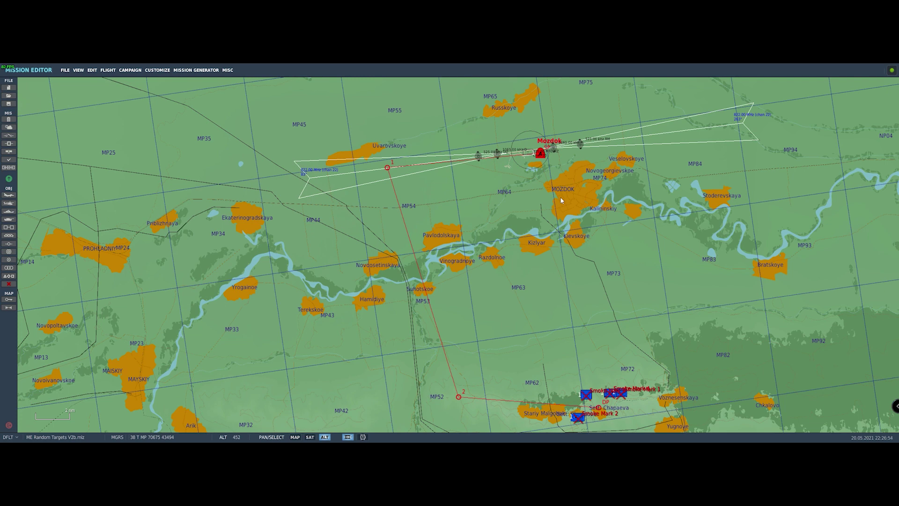
Duplicate the Su-25T group Aerial-1 at Mozdok airfield, placing the copy beside the original
click(541, 153)
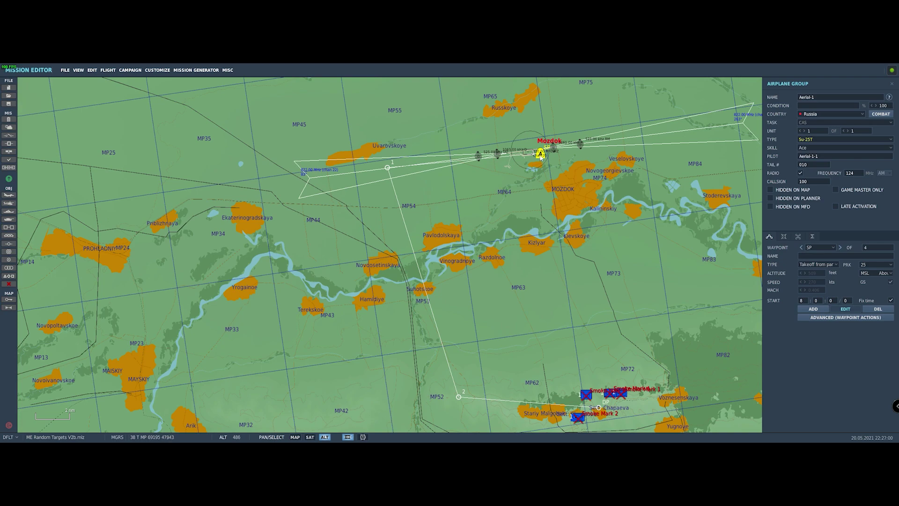
scroll(543, 154, up, 4)
scroll(540, 156, up, 2)
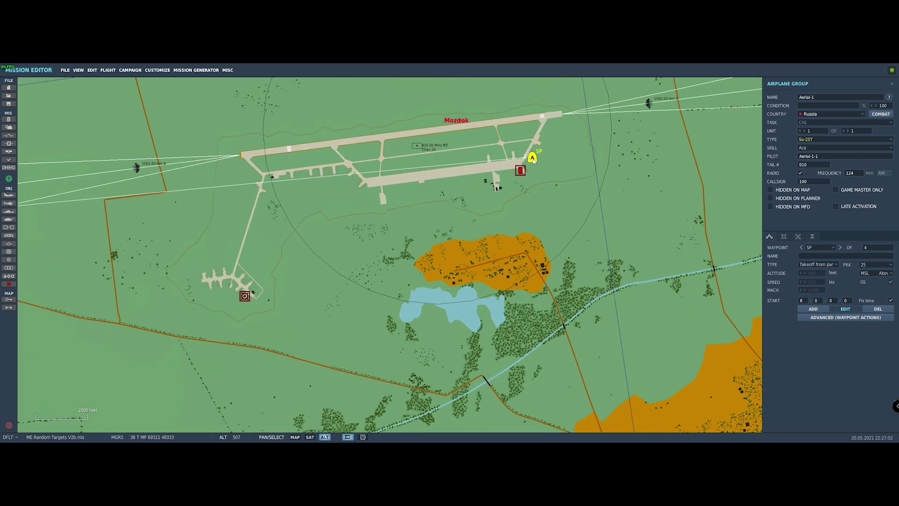
click(533, 160)
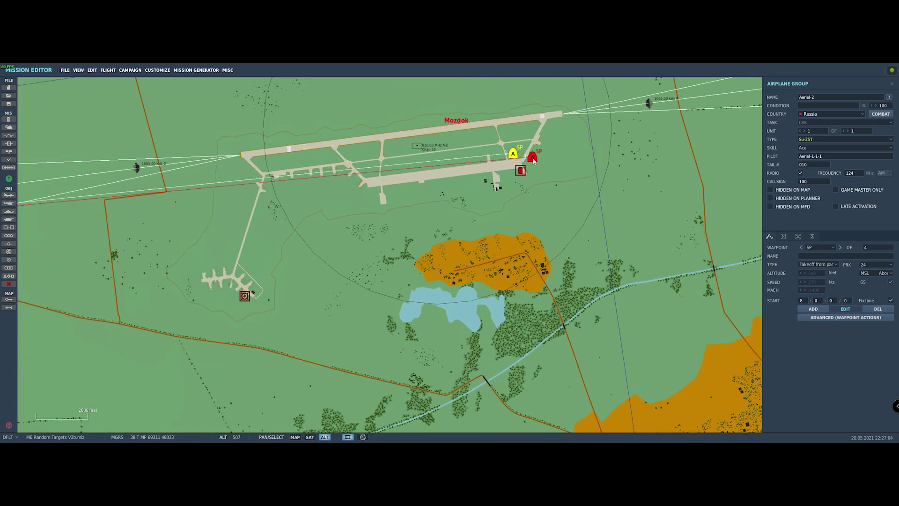
Change Aerial-2's starting waypoint to a Turning point at 3000 feet and 350 kts
click(827, 265)
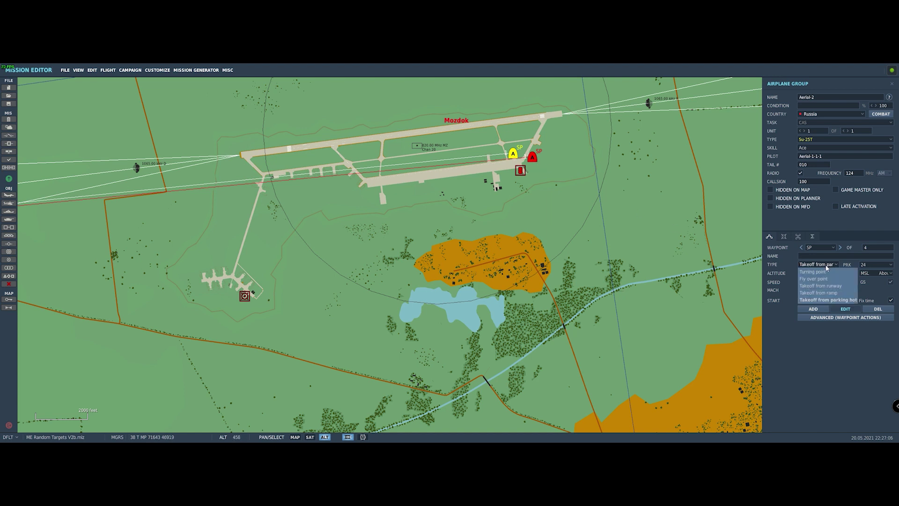
click(817, 271)
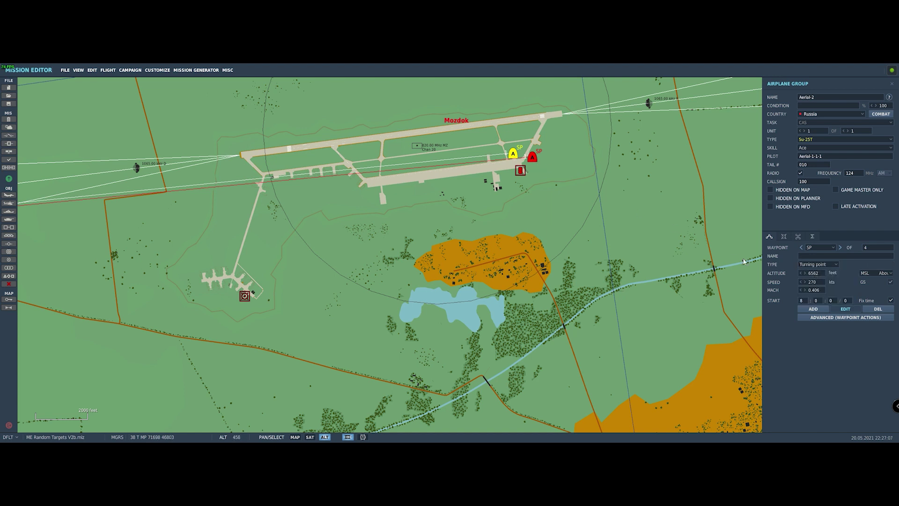
double_click(809, 274)
text(3000)
Move Aerial-2's starting point west from Mozdok airfield to near waypoint 1 by Uvarovskoye
scroll(567, 259, down, 5)
scroll(561, 265, down, 2)
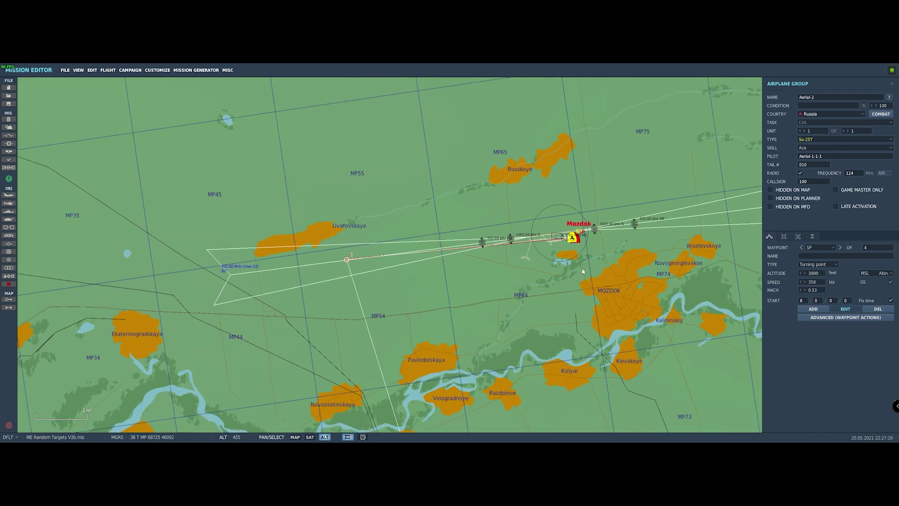
drag(622, 218, 389, 217)
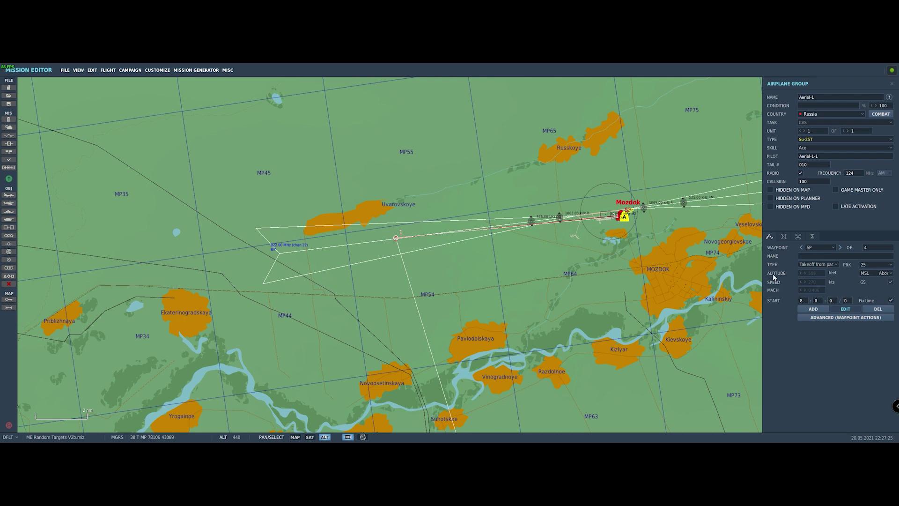
scroll(631, 218, up, 5)
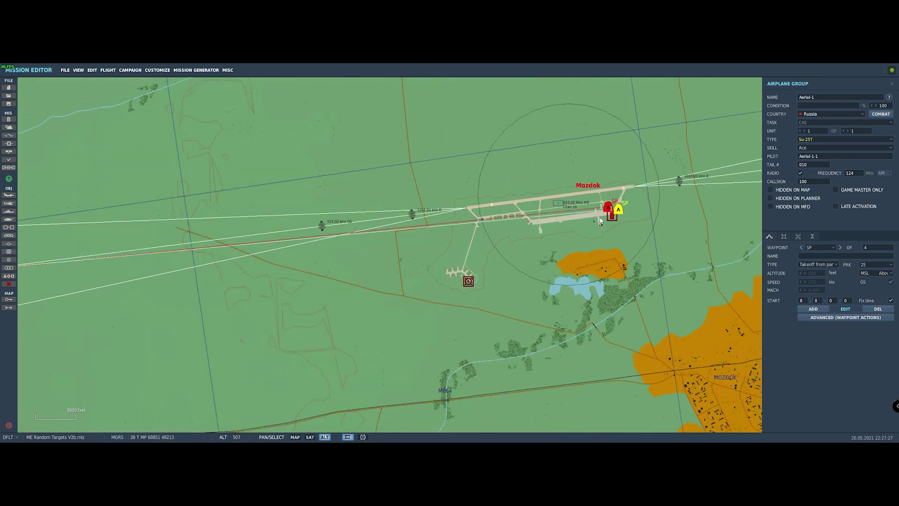
click(611, 209)
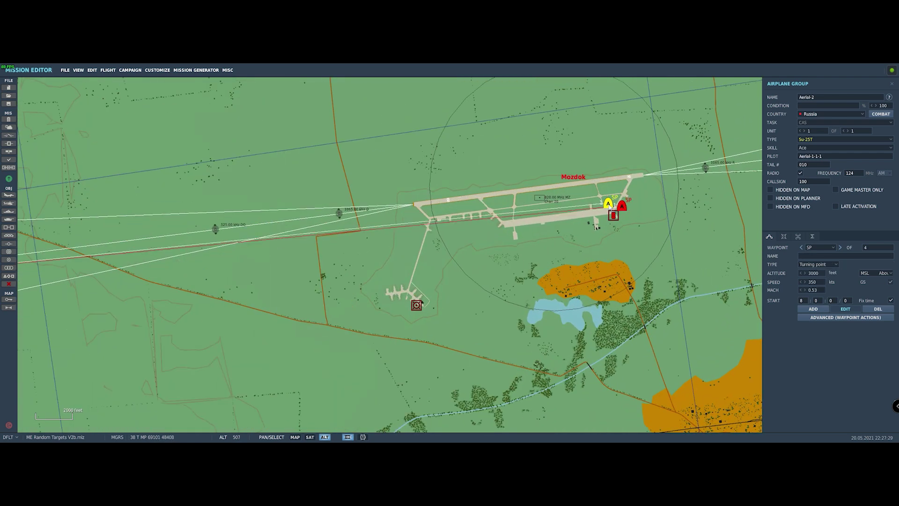
drag(609, 206, 276, 146)
right_drag(431, 196, 693, 187)
scroll(562, 166, down, 4)
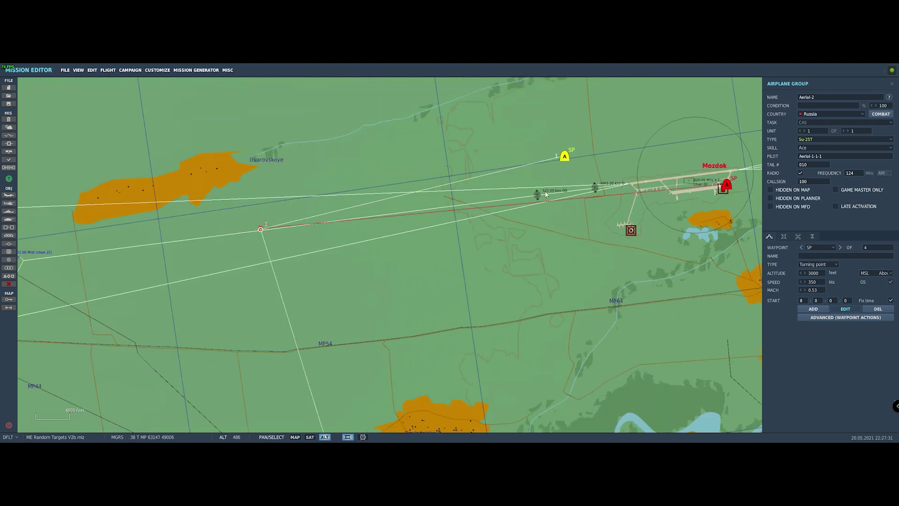
drag(561, 165, 324, 203)
Nudge Aerial-2's starting point slightly farther north of waypoint 1
right_drag(328, 206, 303, 82)
scroll(393, 224, down, 2)
scroll(393, 224, down, 2)
right_drag(402, 277, 438, 254)
scroll(412, 203, up, 3)
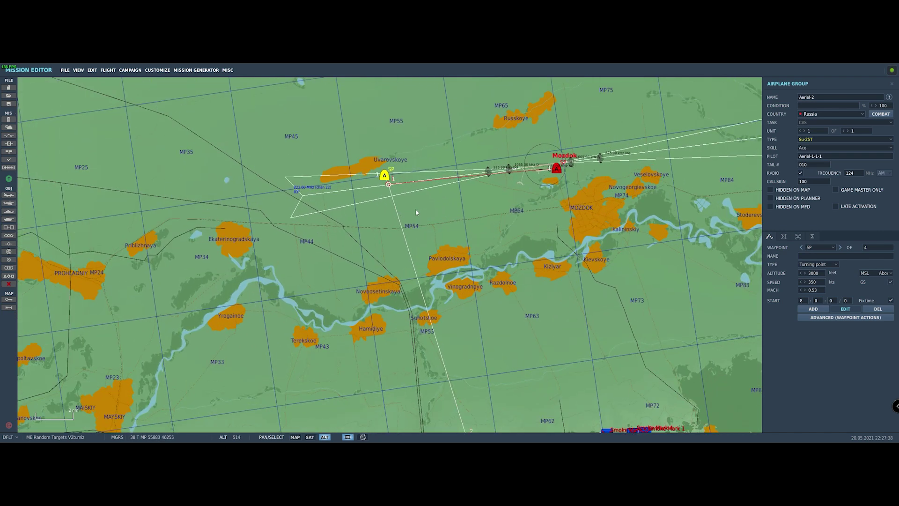
scroll(413, 207, up, 1)
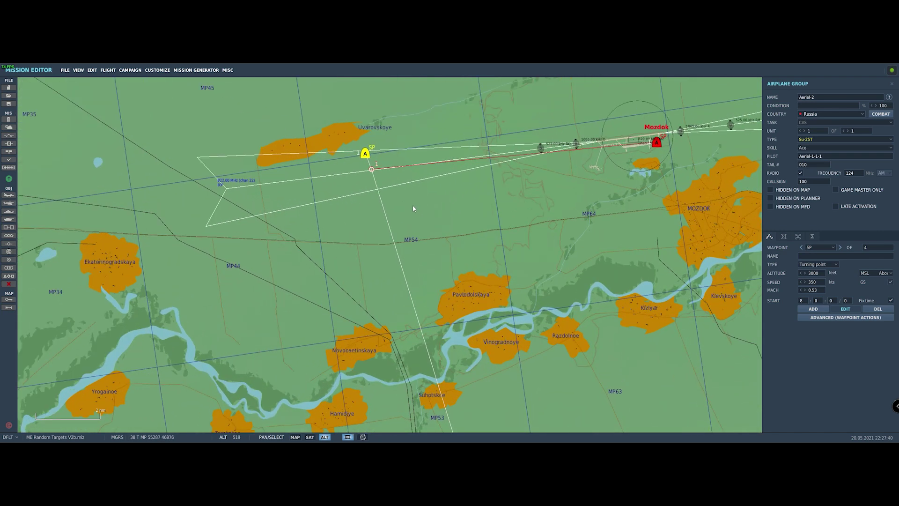
drag(366, 155, 364, 146)
scroll(527, 262, down, 5)
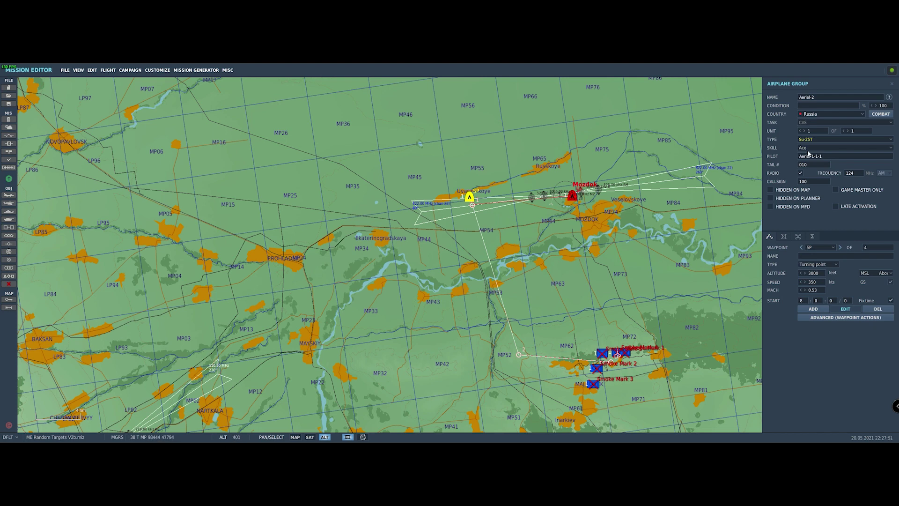
Set the skill of the air-start group Aerial-2 to Player and of the Mozdok group Aerial-1 to Client
click(805, 148)
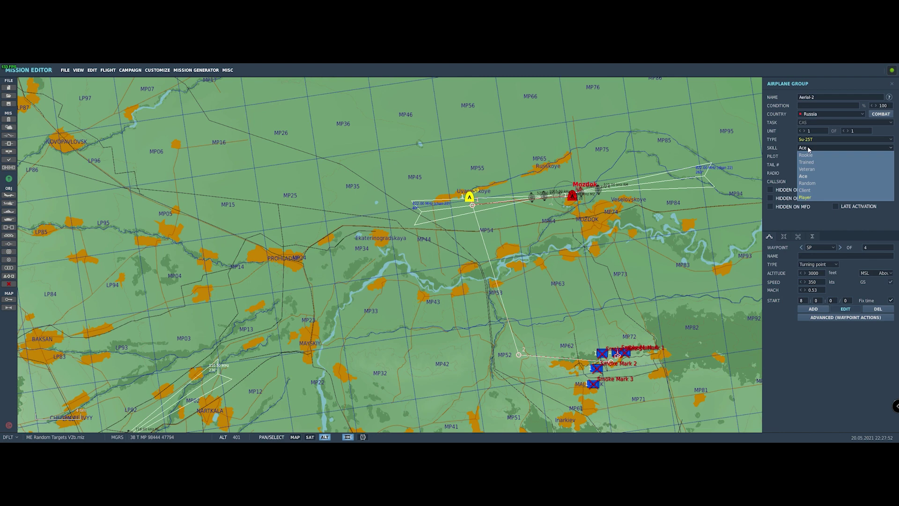
click(806, 198)
click(572, 197)
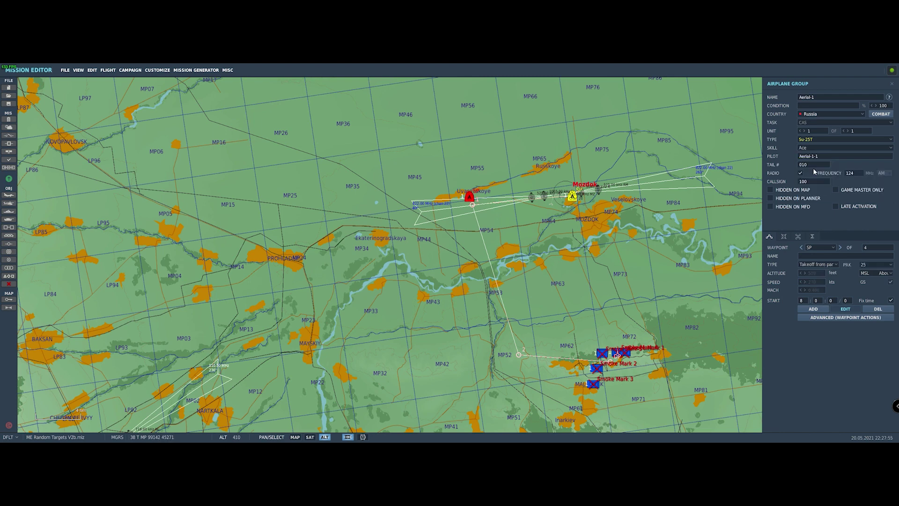
click(811, 148)
click(805, 190)
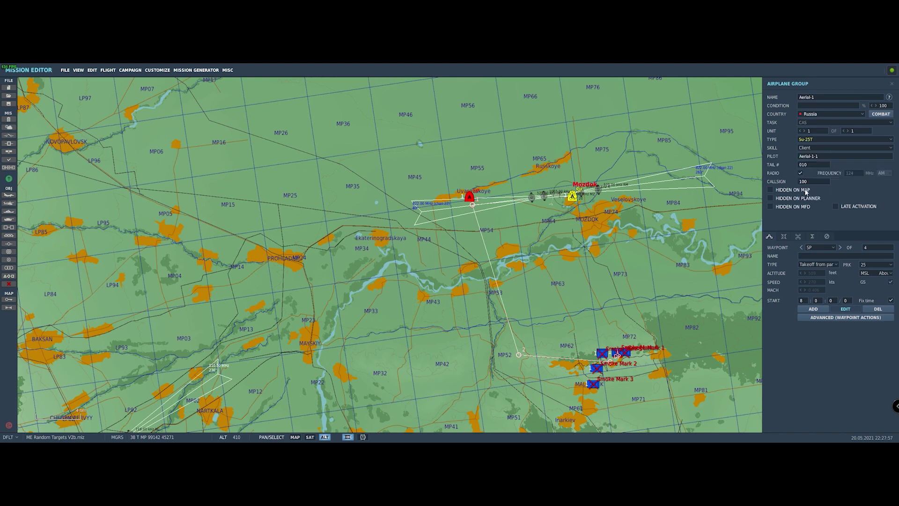
Create a new 1 ONCE mission trigger named "Pause If Air Start"
click(9, 136)
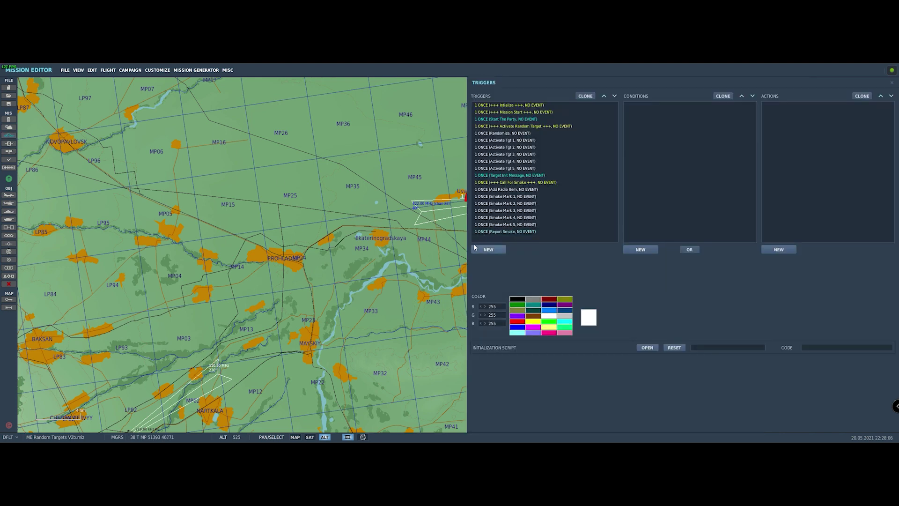
click(505, 111)
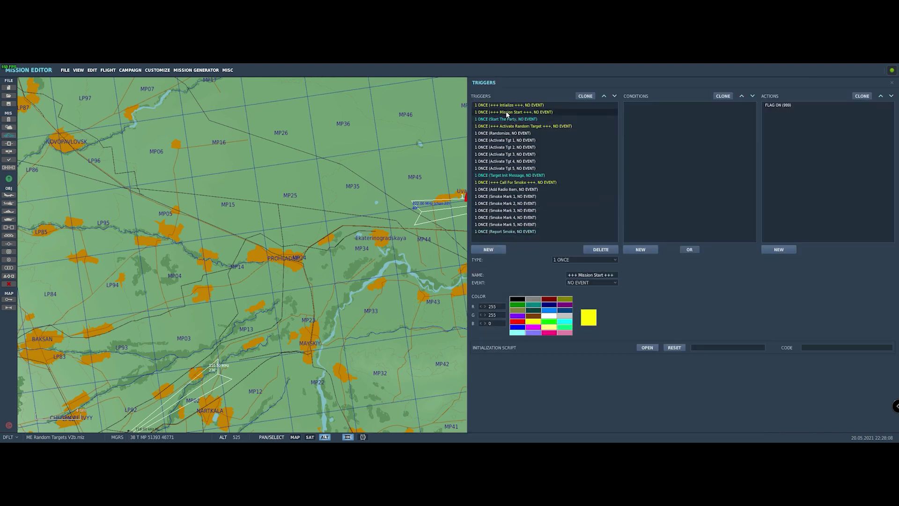
click(487, 250)
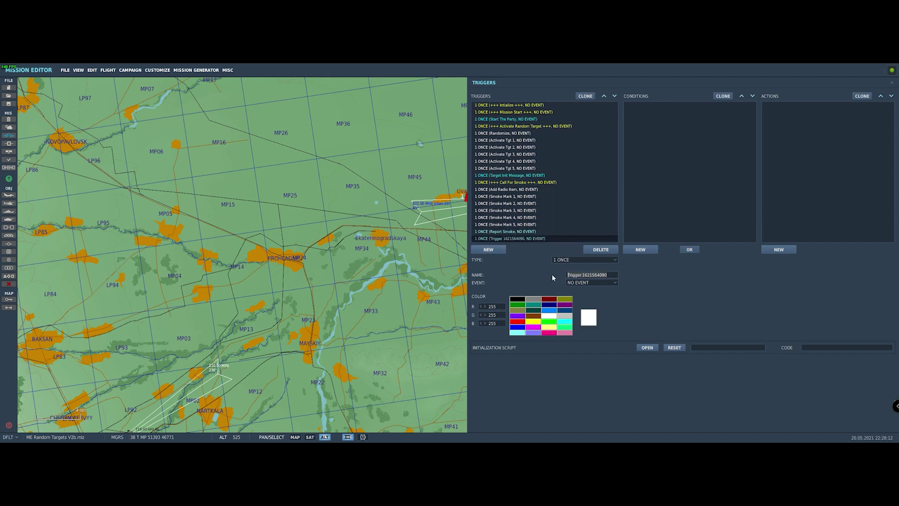
text(Pause If Aui)
key(BackSpace)
key(BackSpace)
text(ir Start)
Add a GROUP ALIVE condition for Aerial-2 to the Pause If Air Start trigger
click(640, 250)
click(708, 259)
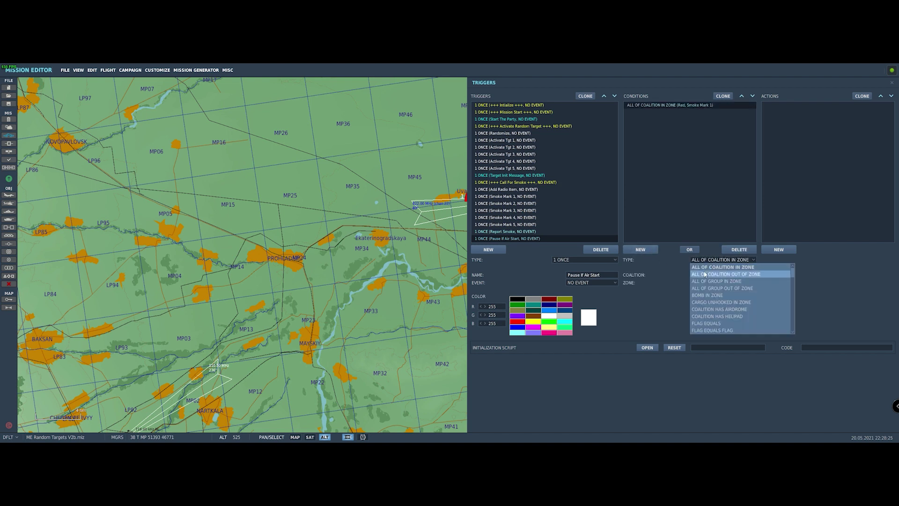
scroll(714, 295, down, 3)
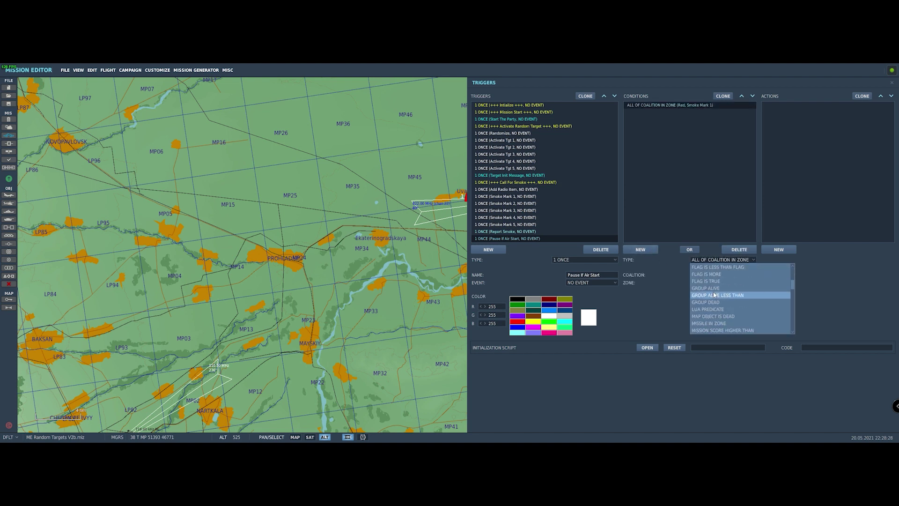
click(712, 288)
click(734, 275)
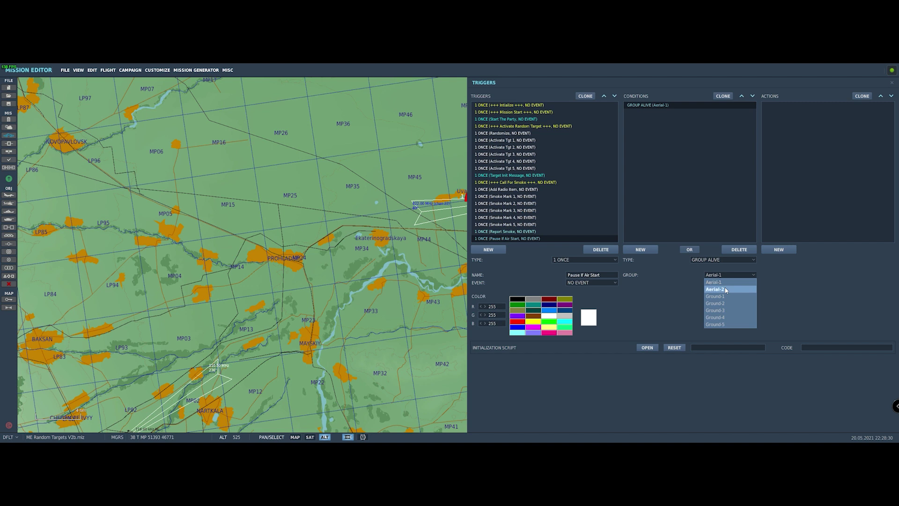
click(725, 289)
Add an X: SET COMMAND action with command 816 to the Pause If Air Start trigger
click(789, 251)
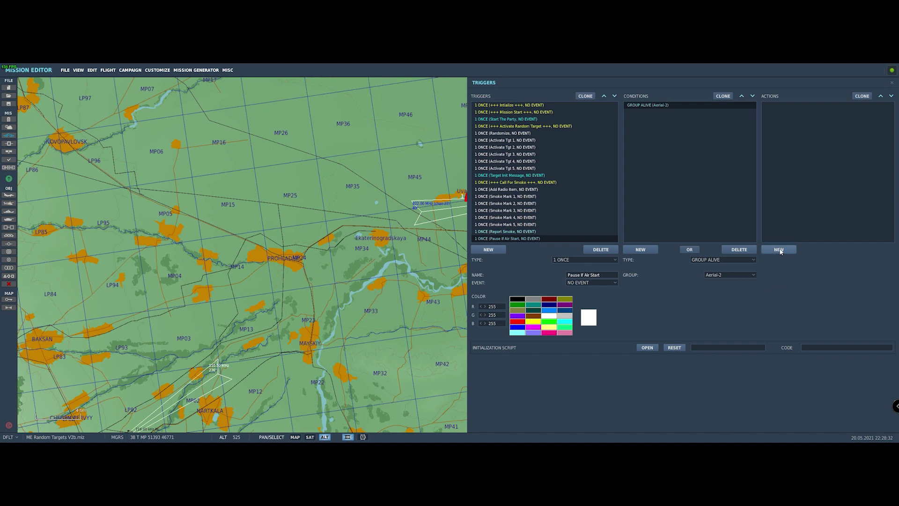
click(817, 260)
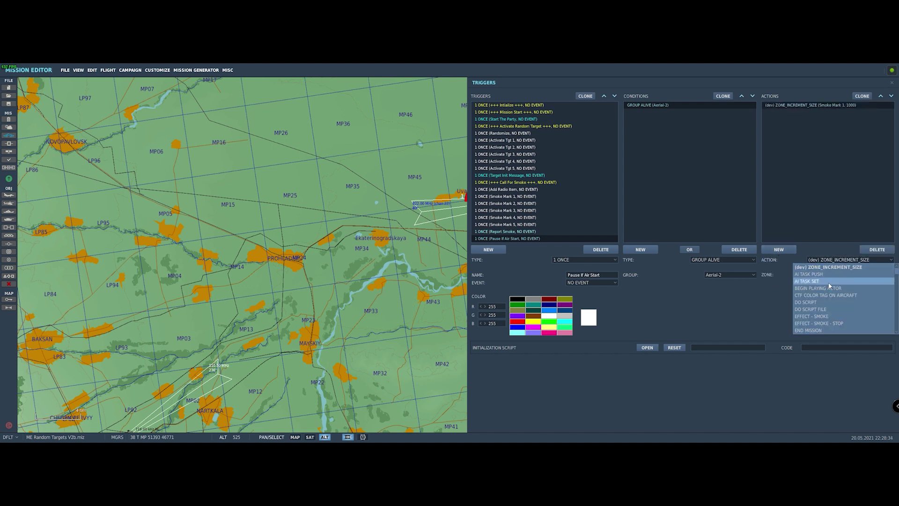
scroll(826, 279, down, 7)
scroll(829, 286, down, 8)
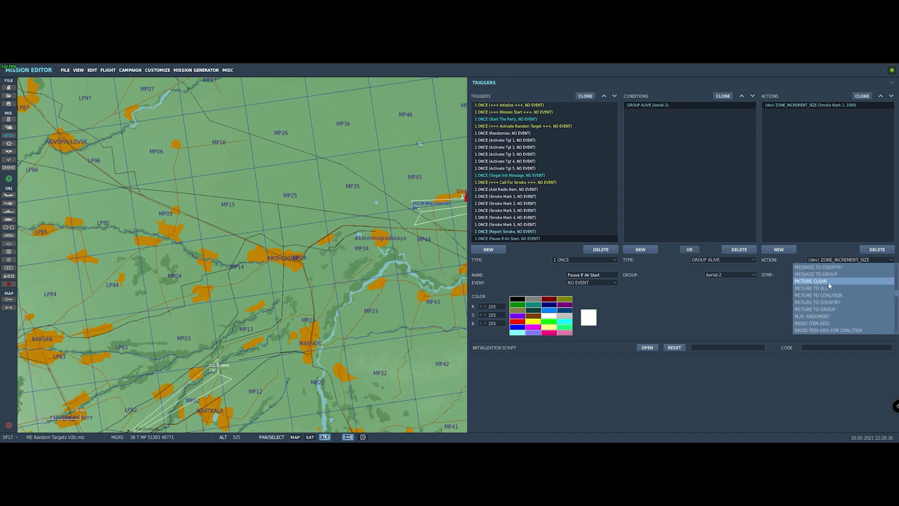
scroll(828, 285, down, 10)
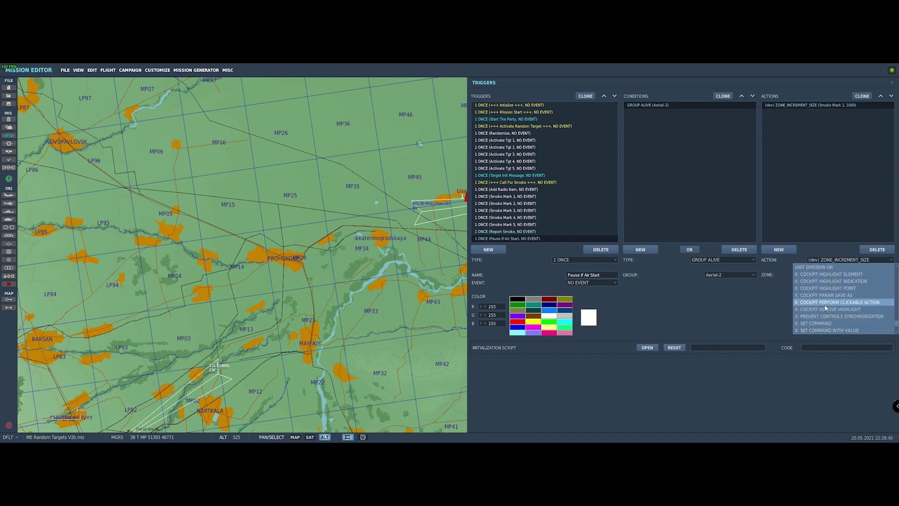
click(819, 323)
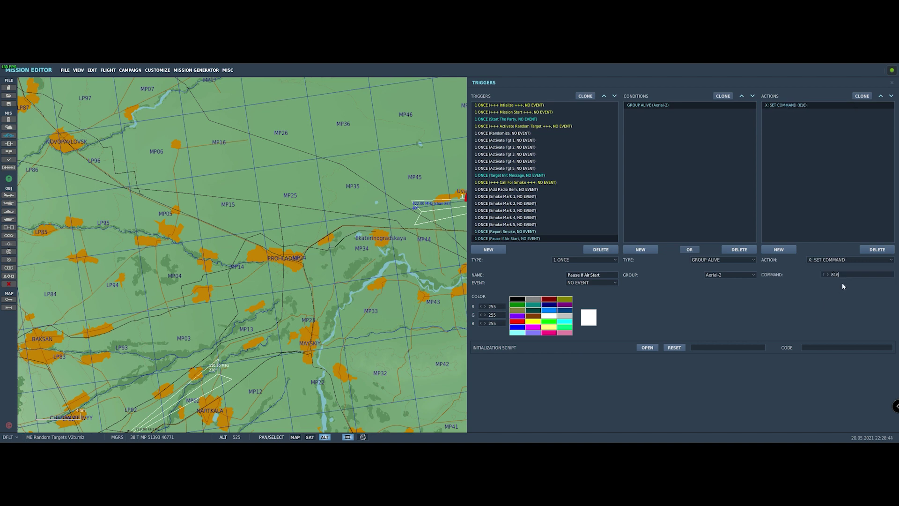
Add a MESSAGE TO ALL action reading "Game Is Paused." with "Press Space When Ready" on a second line
click(778, 250)
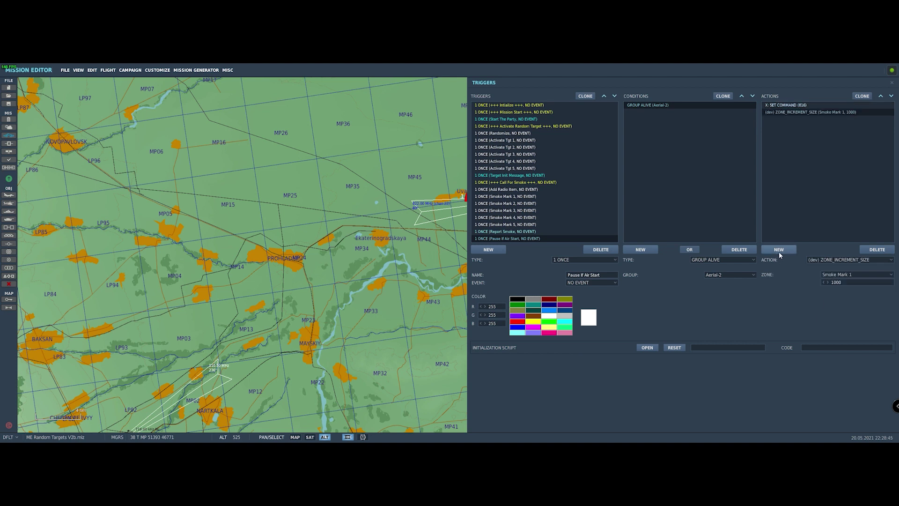
click(808, 260)
scroll(809, 304, down, 4)
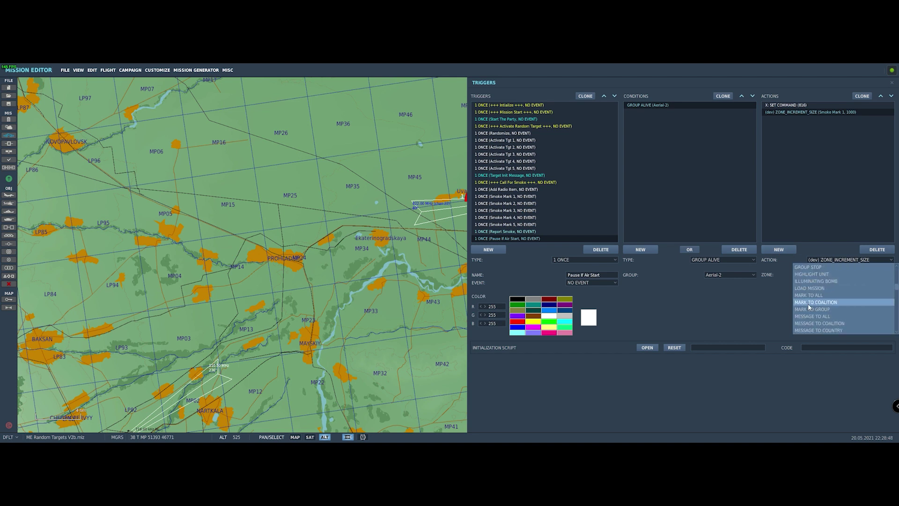
click(819, 316)
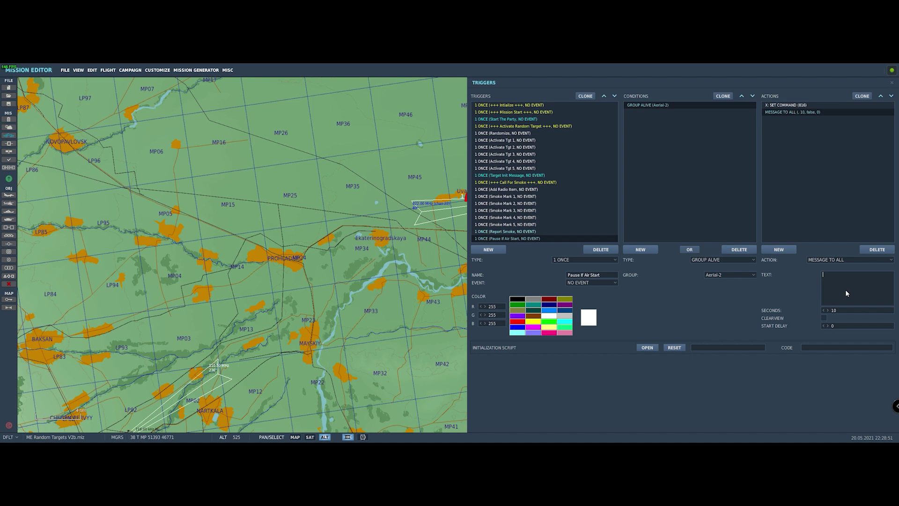
text(Game Is Paused.)
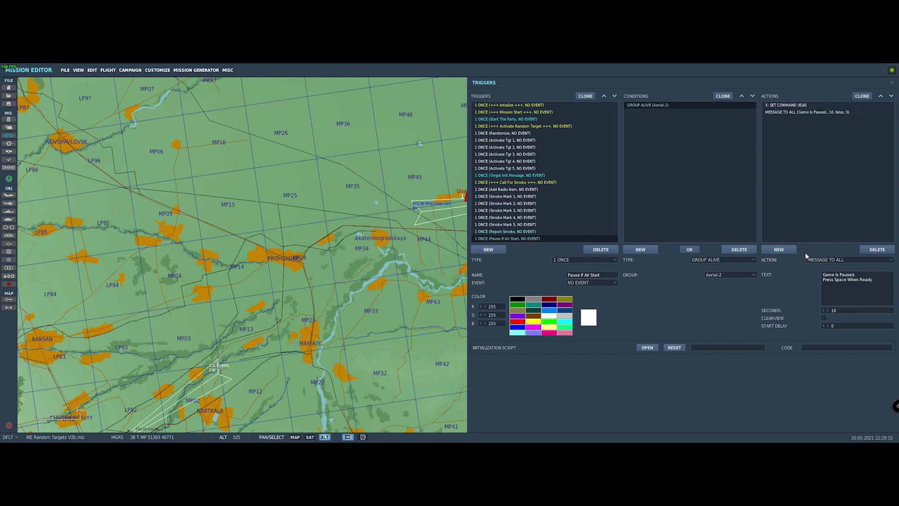
Add an X: START WAIT USER RESPONSE action with continue flag 200 and back flag 999
click(780, 249)
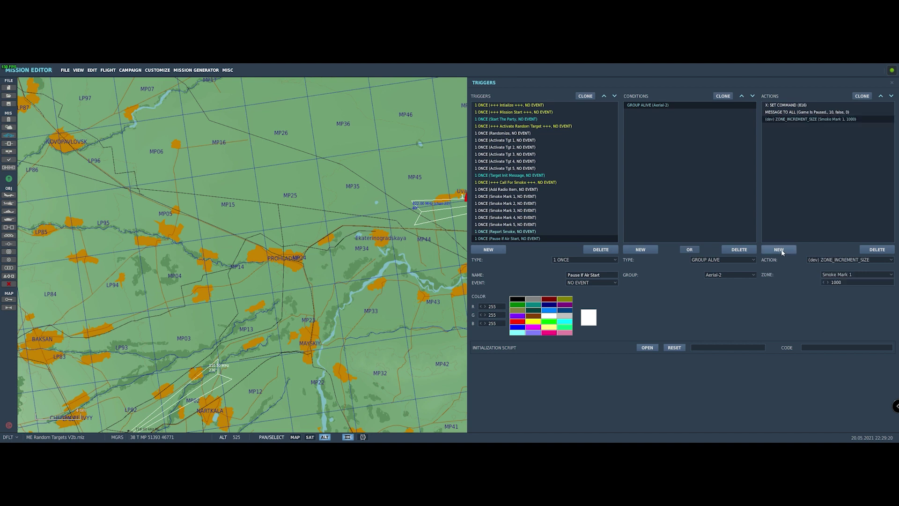
click(833, 260)
scroll(843, 311, down, 10)
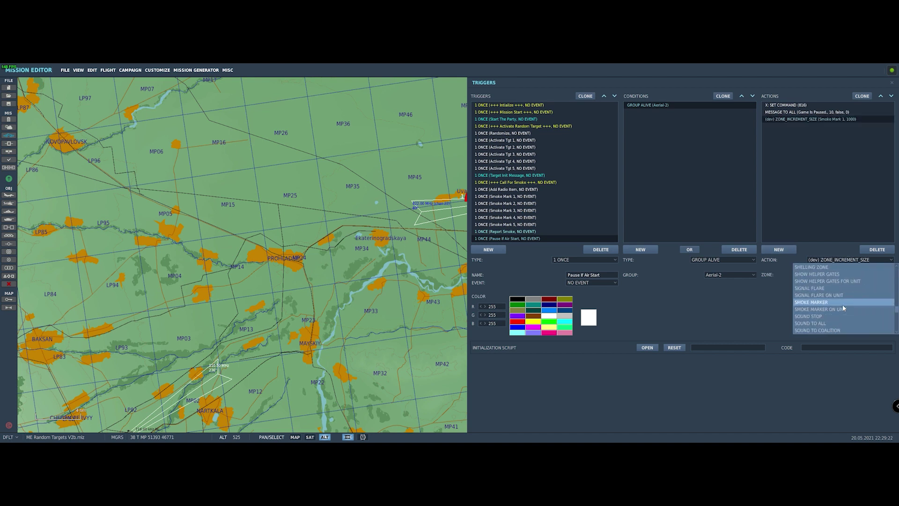
scroll(831, 297, down, 1)
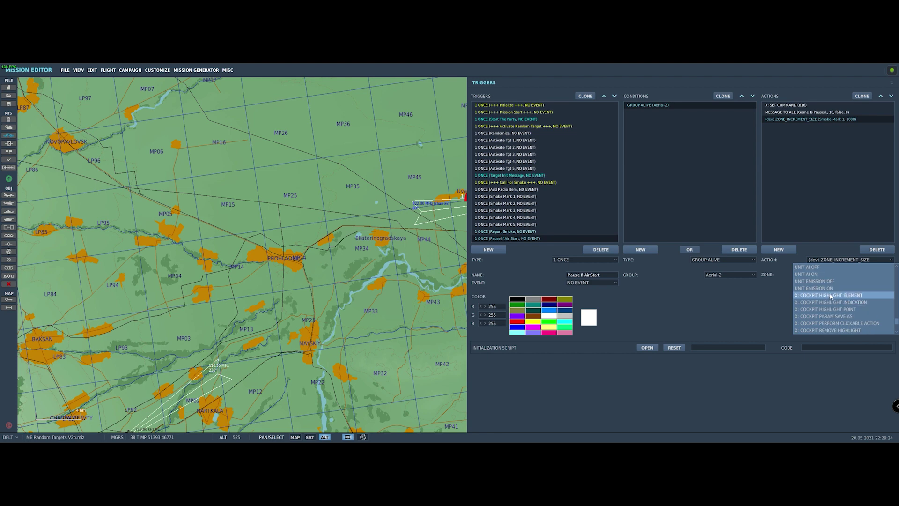
scroll(832, 296, down, 2)
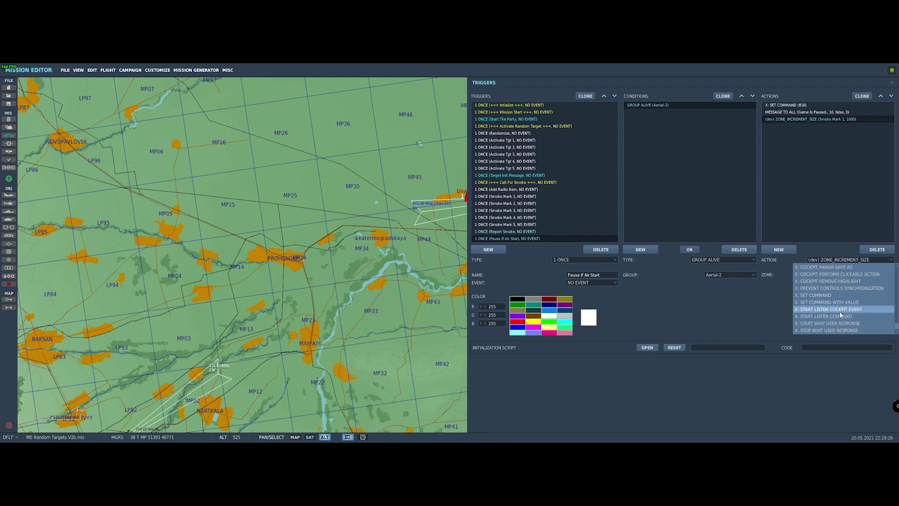
click(827, 323)
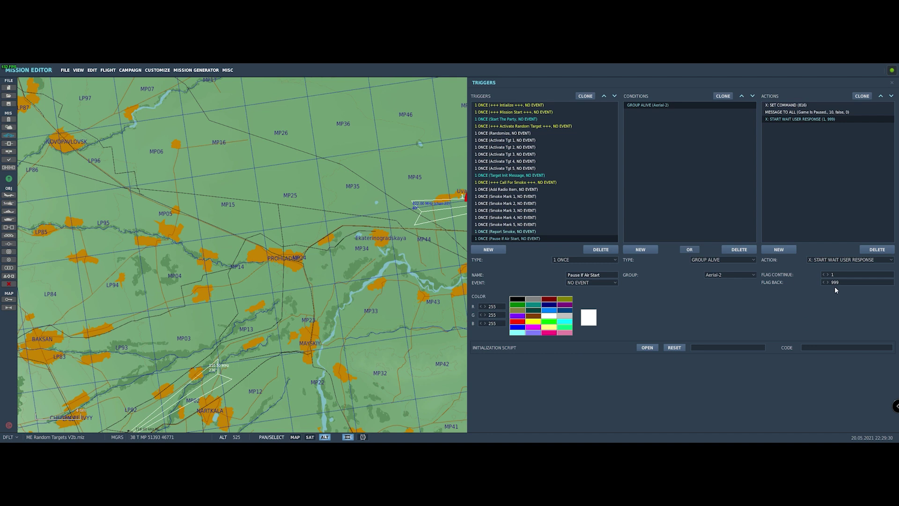
key(BackSpace)
text(200)
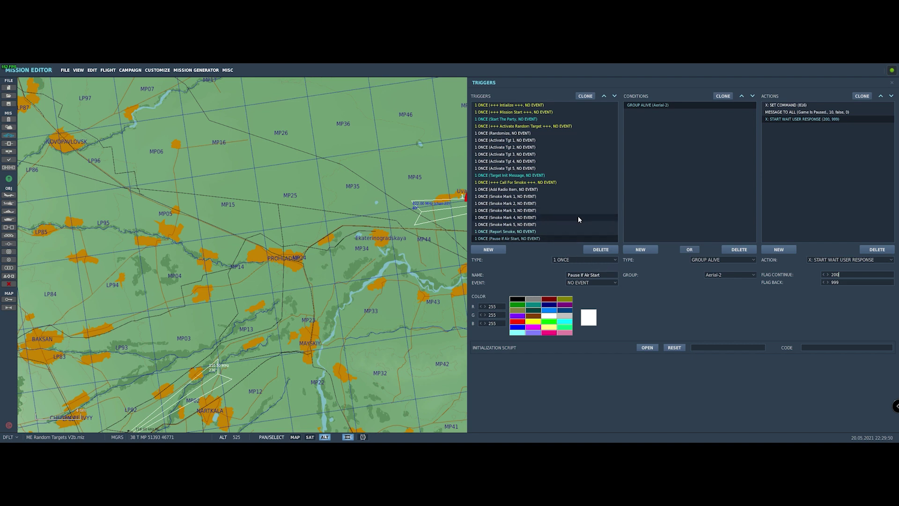
Move the Pause If Air Start trigger up the list to directly below the Initialize header
click(569, 236)
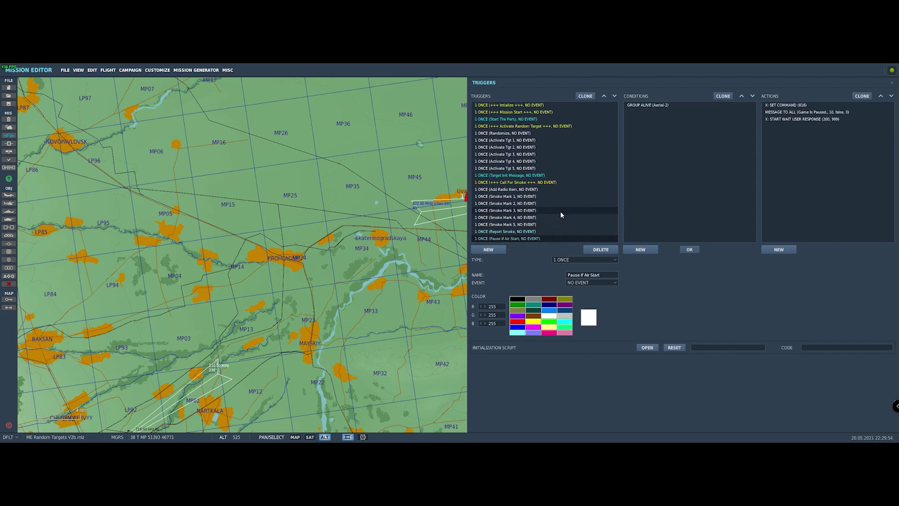
click(604, 96)
double_click(604, 97)
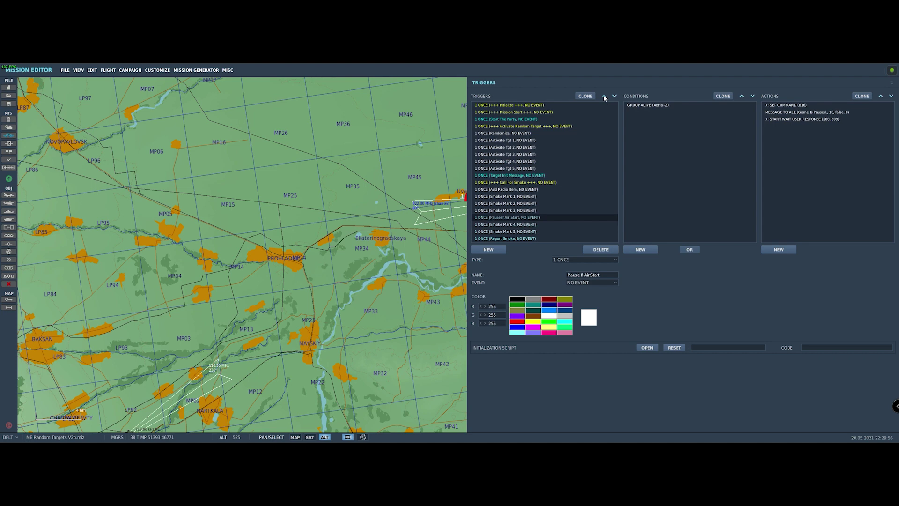
double_click(604, 97)
triple_click(604, 96)
double_click(604, 96)
triple_click(604, 96)
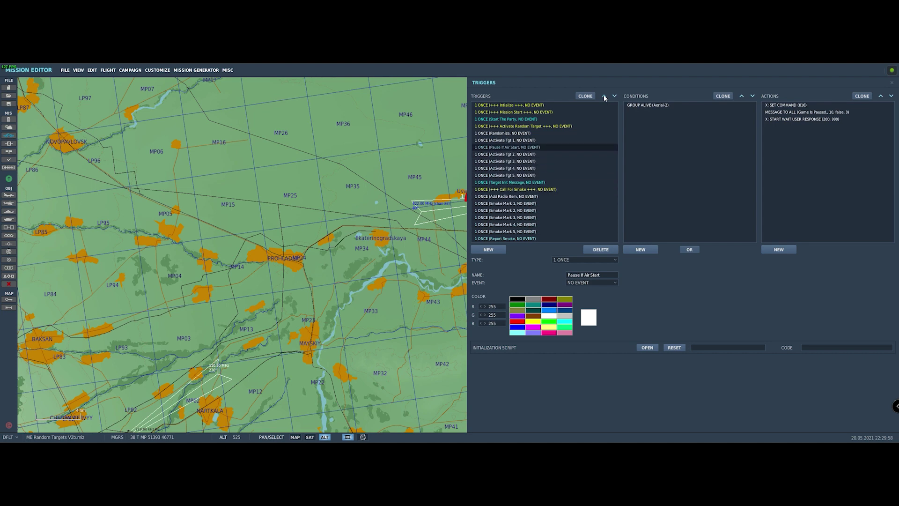
double_click(604, 96)
double_click(604, 97)
click(604, 96)
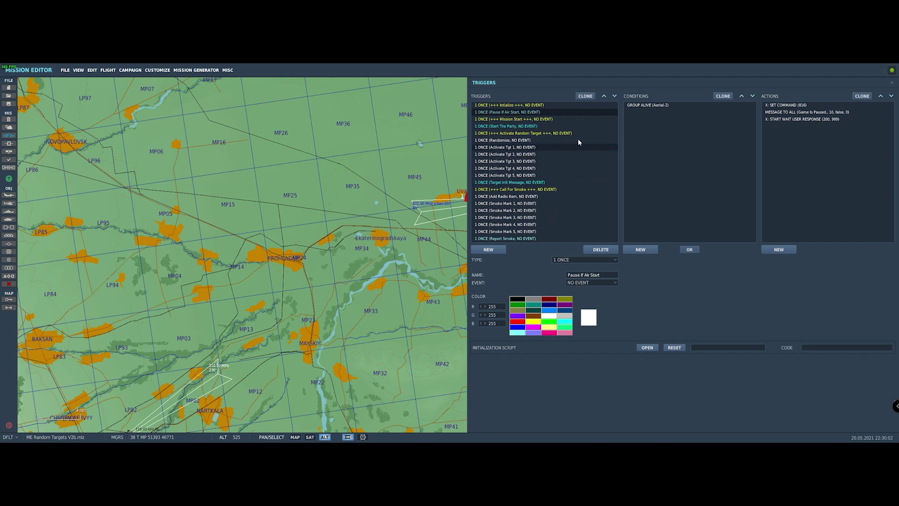
Clone the Pause If Air Start trigger and change the copy's condition to FLAG IS TRUE with flag 200
click(587, 96)
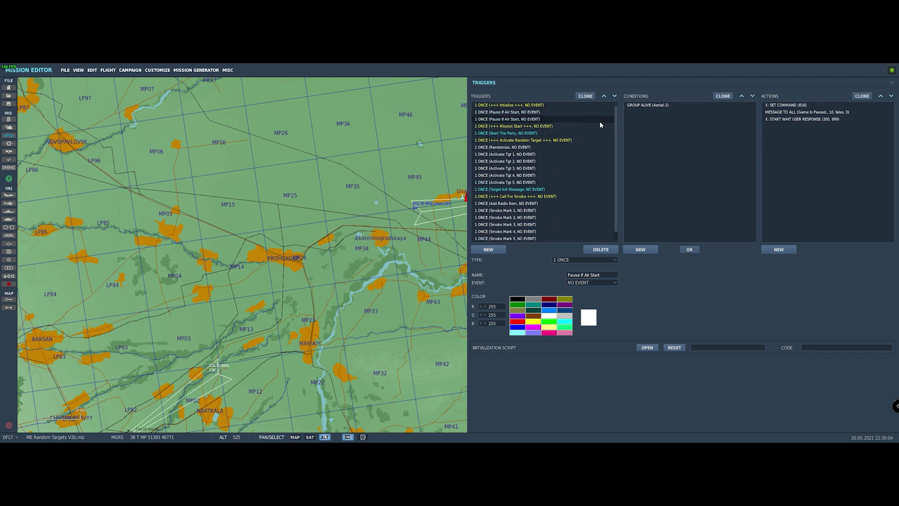
click(648, 104)
click(710, 260)
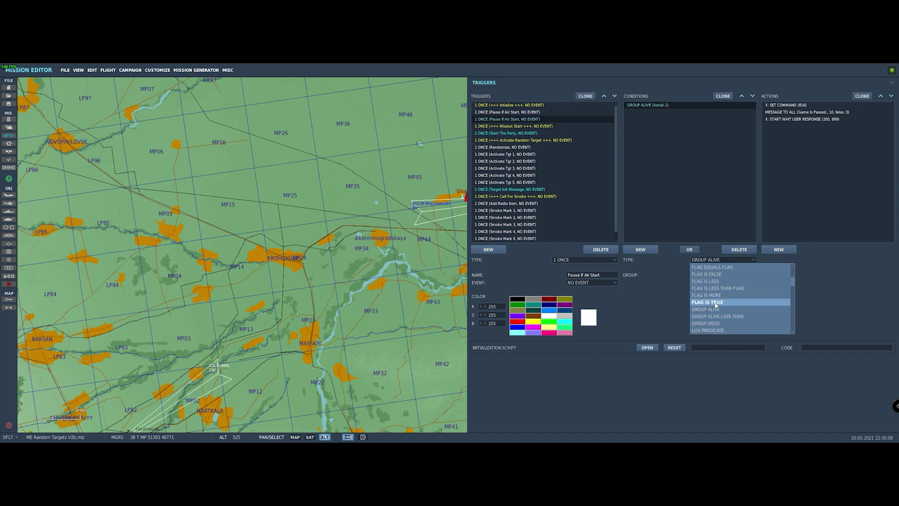
click(717, 302)
click(726, 275)
text(2)
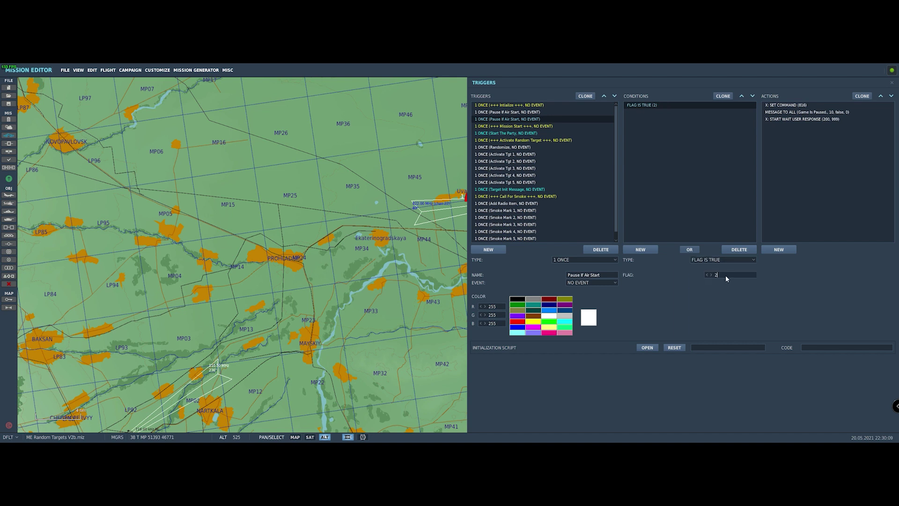
text(00)
Delete the message and wait-user-response actions from the cloned trigger, keeping only SET COMMAND 816, and close the trigger editor
click(785, 113)
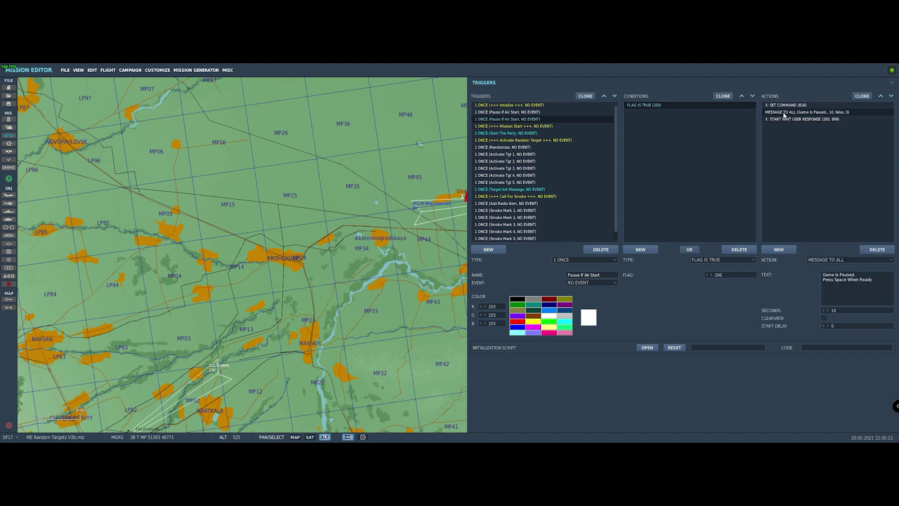
click(877, 249)
click(872, 249)
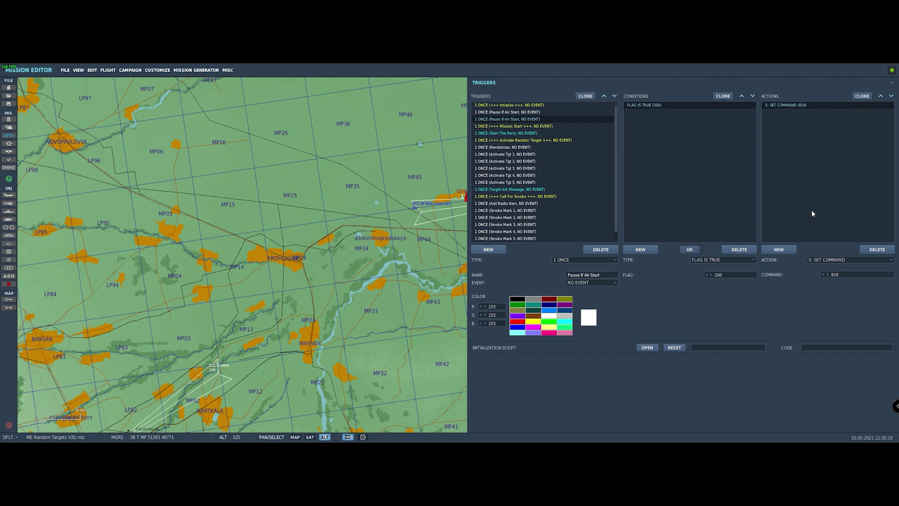
key(Escape)
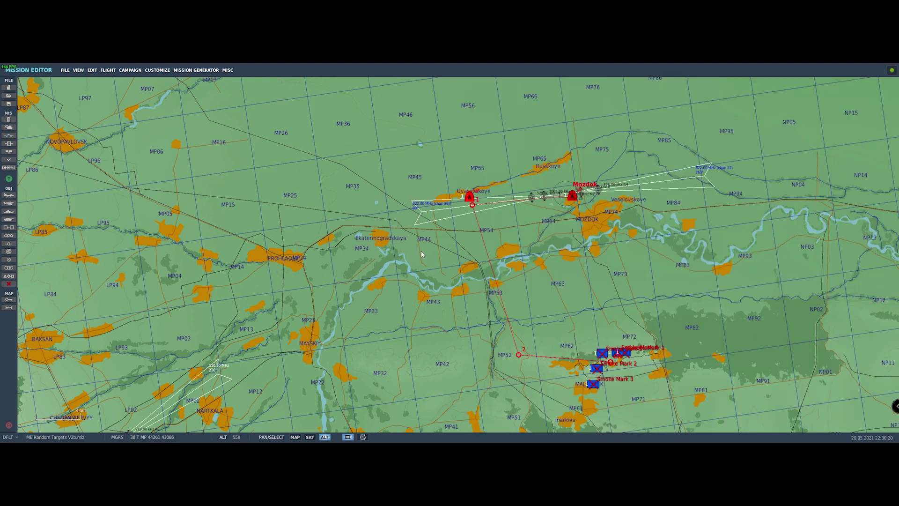